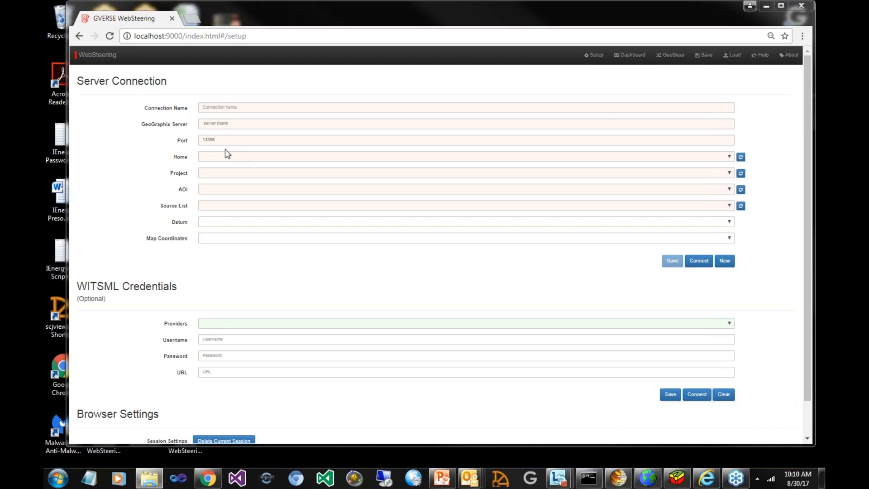
Name the server connection WEB6 and set the GeoGraphix server to 192.168.1.103
left_click(227, 107)
type("WEB6")
left_click(230, 122)
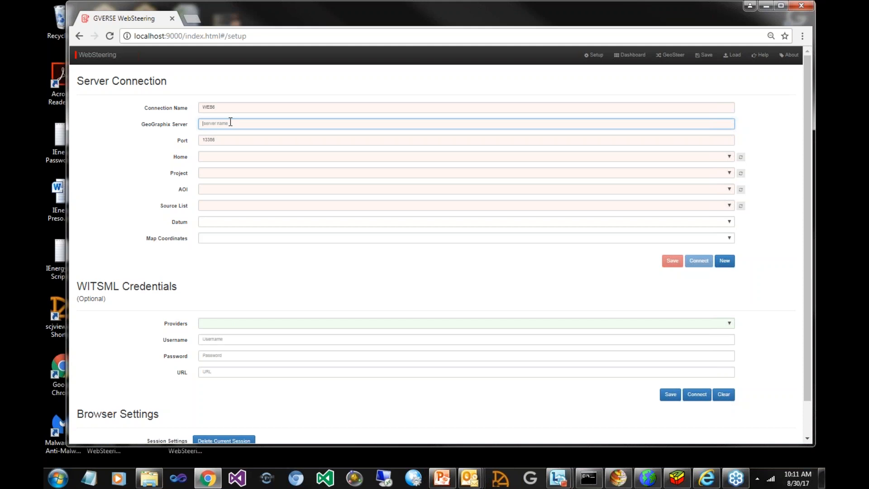
type("192.168.1.103")
key("Tab")
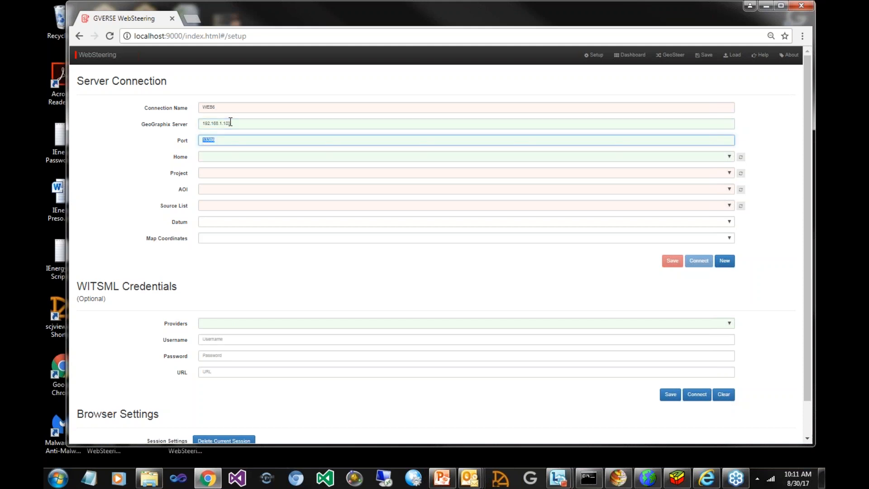
Choose GGX_Projects as the connection's home and open the list of its projects
left_click(727, 155)
left_click(722, 173)
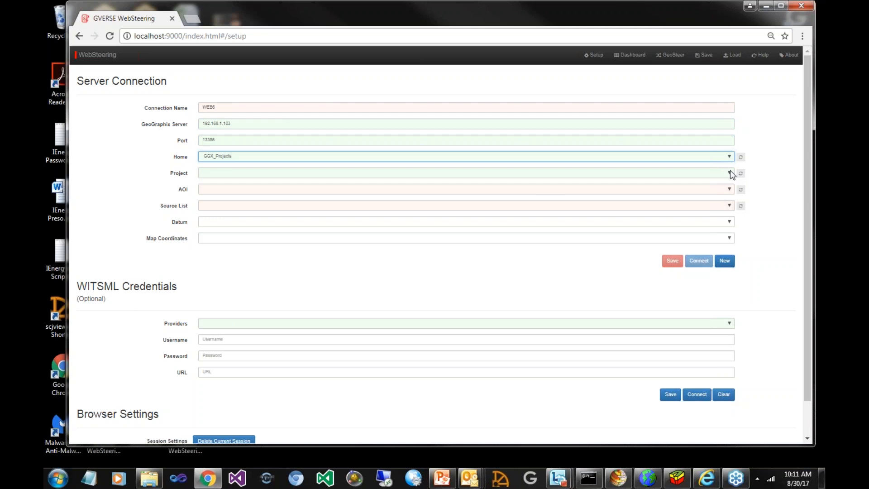
left_click(730, 173)
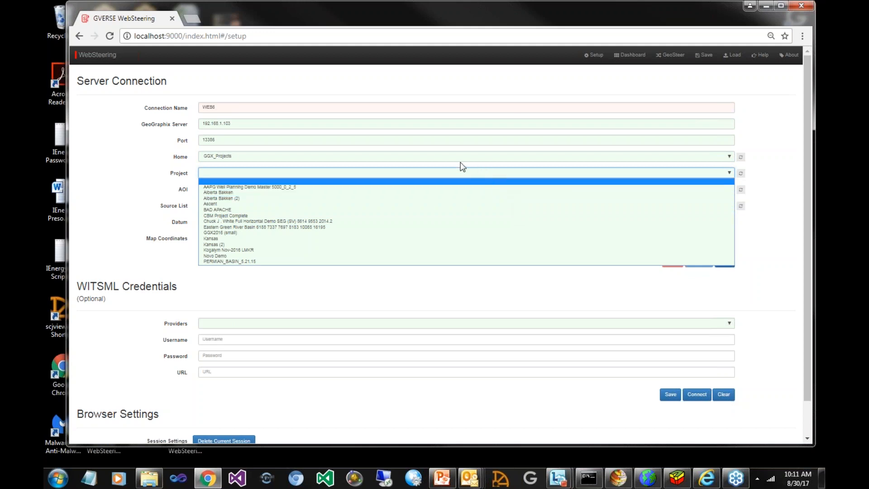
Try reloading the project list by switching the home to Projects and back to GGX_Projects
left_click(414, 164)
left_click(438, 156)
left_click(413, 171)
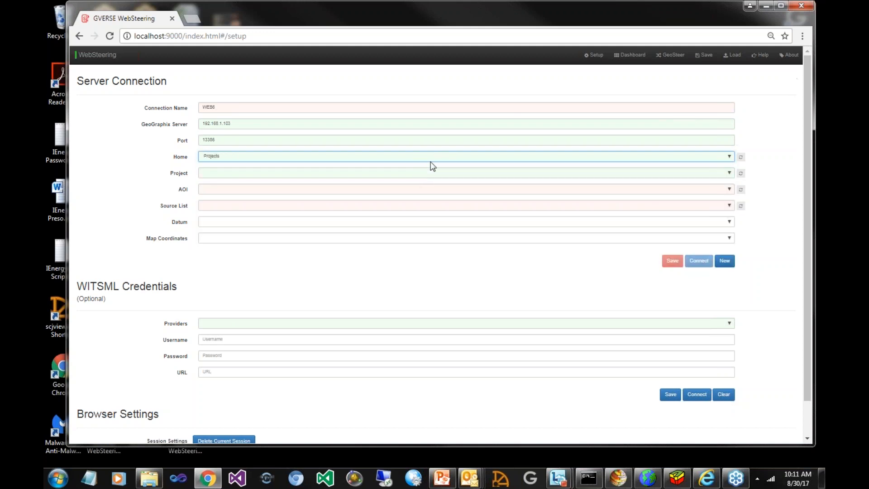
left_click(422, 165)
left_click(418, 172)
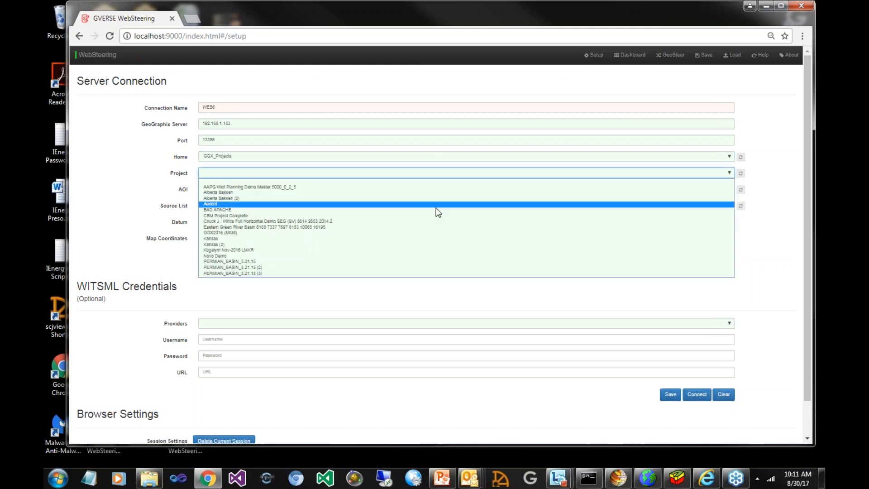
left_click(741, 174)
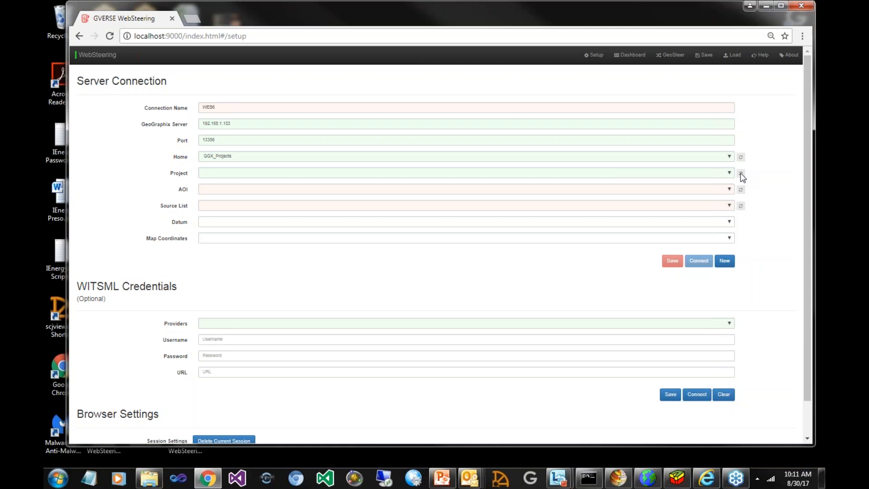
left_click(710, 173)
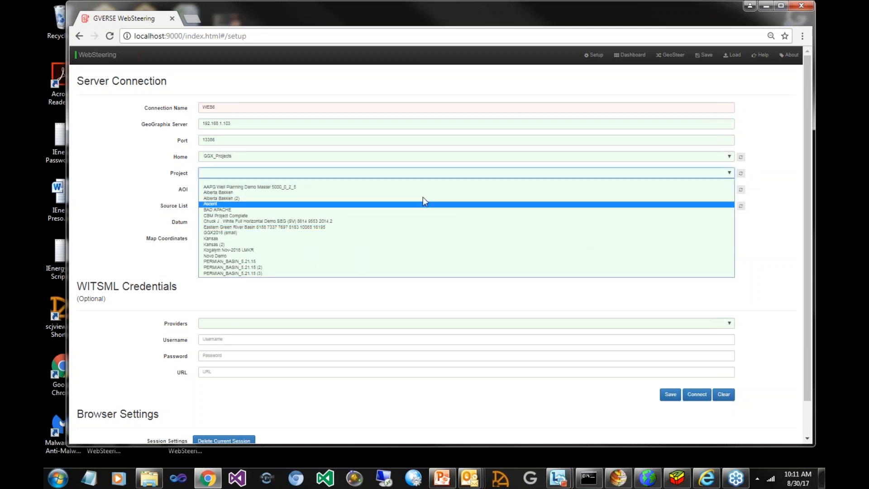
left_click(306, 158)
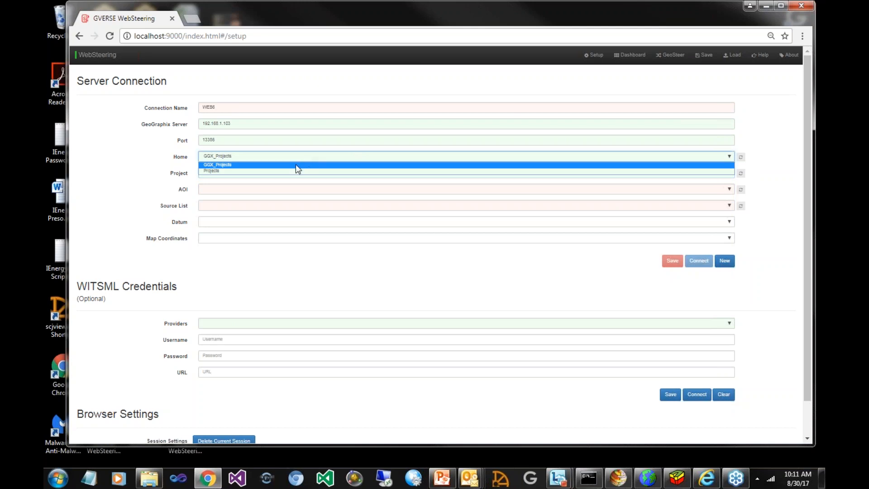
left_click(293, 176)
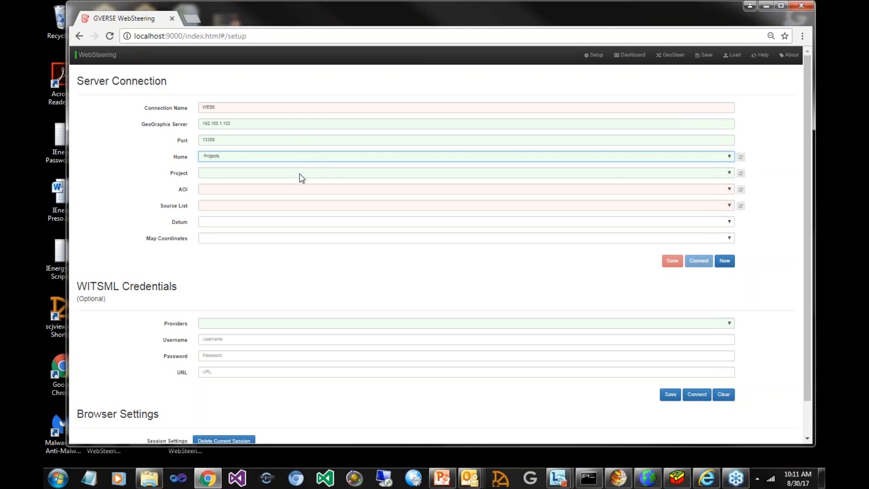
left_click(301, 174)
left_click(297, 158)
left_click(290, 166)
Select the project Pro Test Drive 2015.0 Barnett 9 and set its AOI to Global
left_click(729, 174)
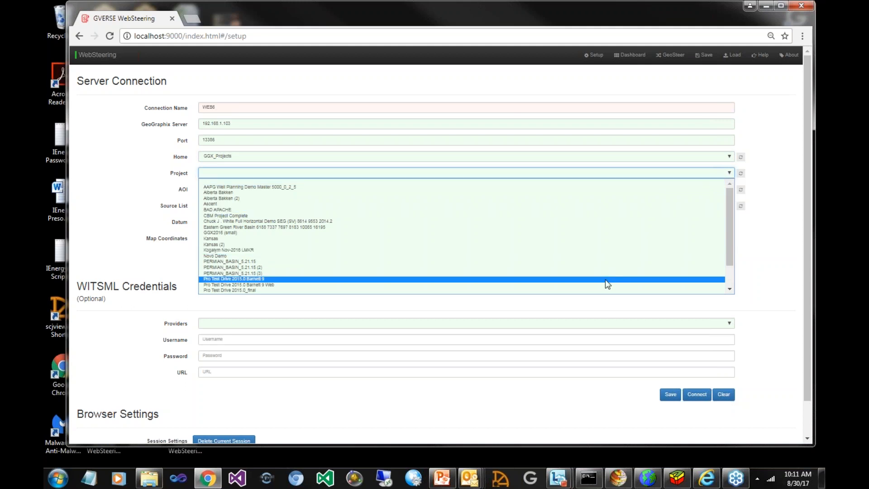
left_click(606, 279)
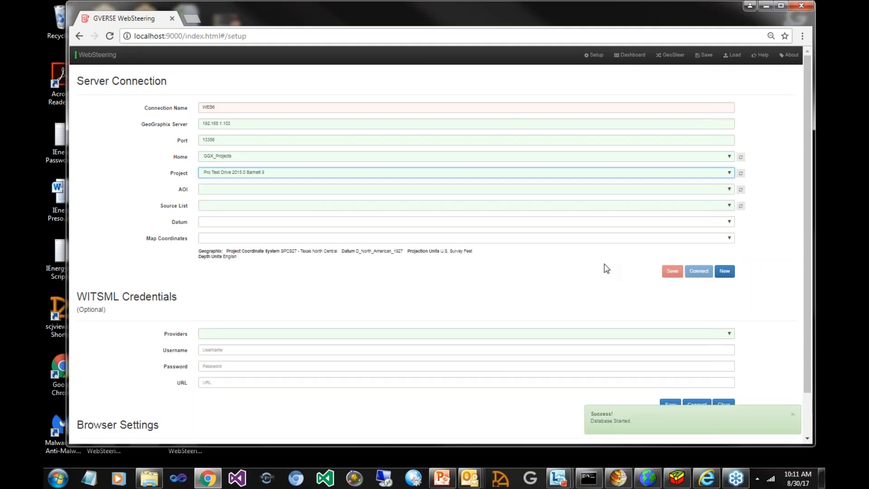
left_click(730, 190)
left_click(714, 204)
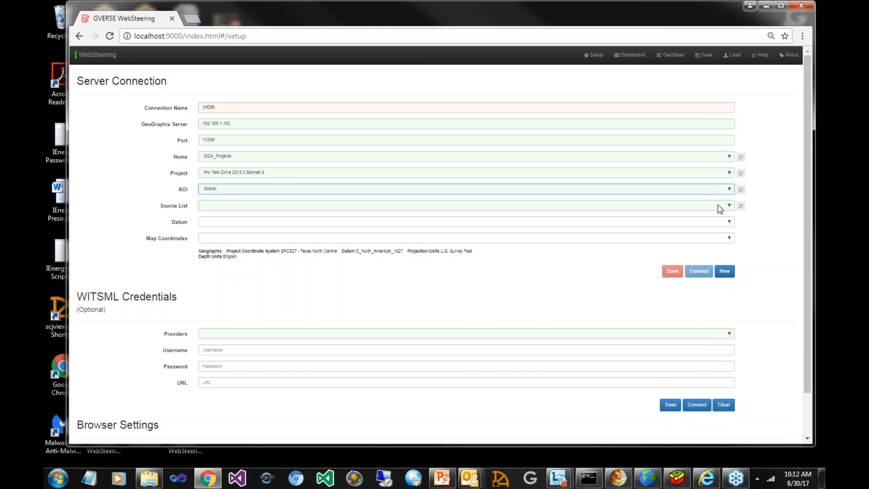
Set the connection's source list to Public and its datum to NAD27
left_click(720, 206)
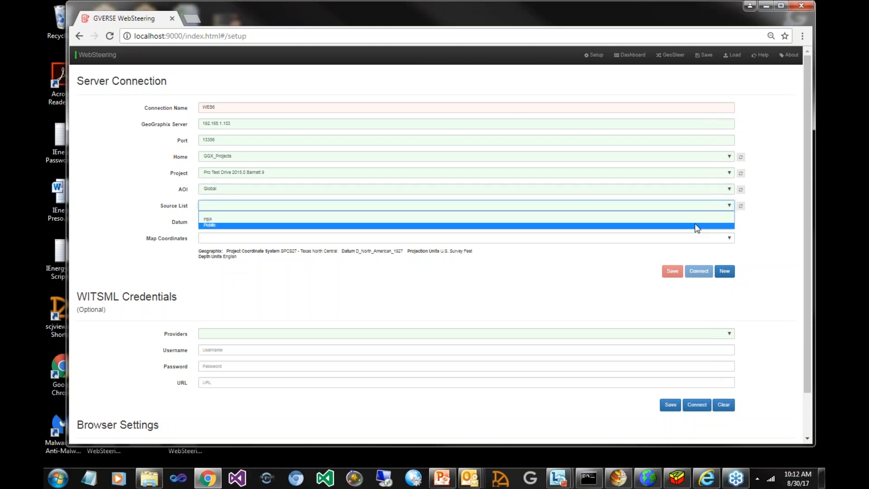
left_click(697, 225)
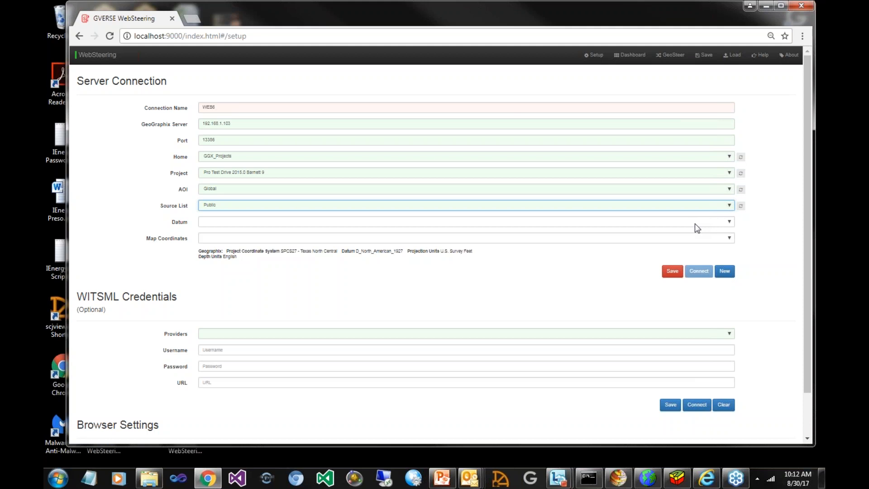
left_click(729, 222)
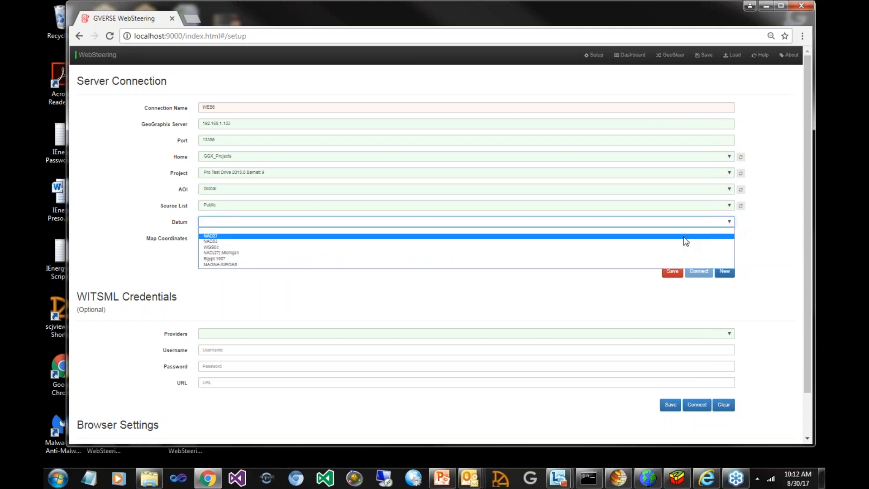
left_click(683, 236)
Set the map coordinates to NAD27 / Texas North Central, save the server connection and check its status
left_click(729, 238)
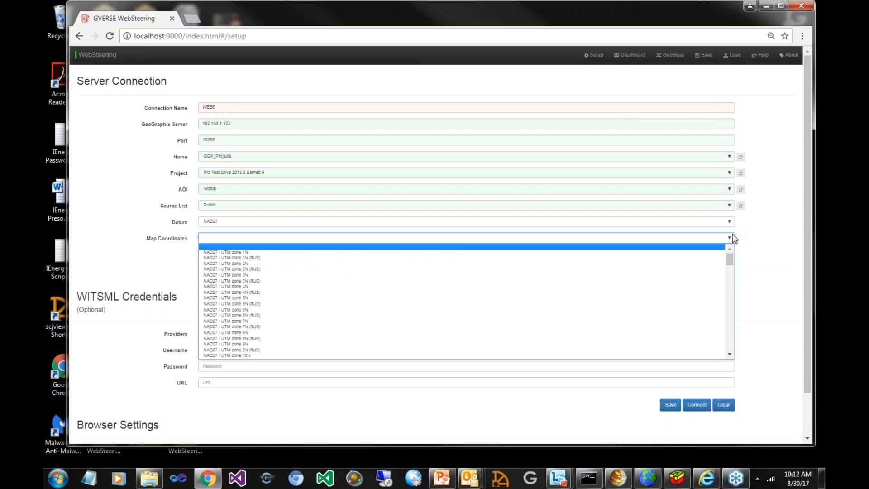
scroll(687, 304, "down", 1)
scroll(687, 305, "down", 20)
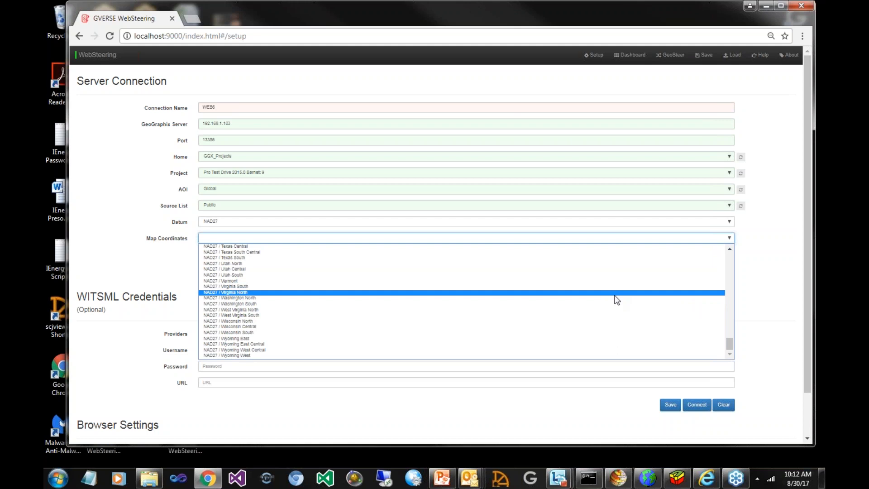
scroll(614, 317, "up", 5)
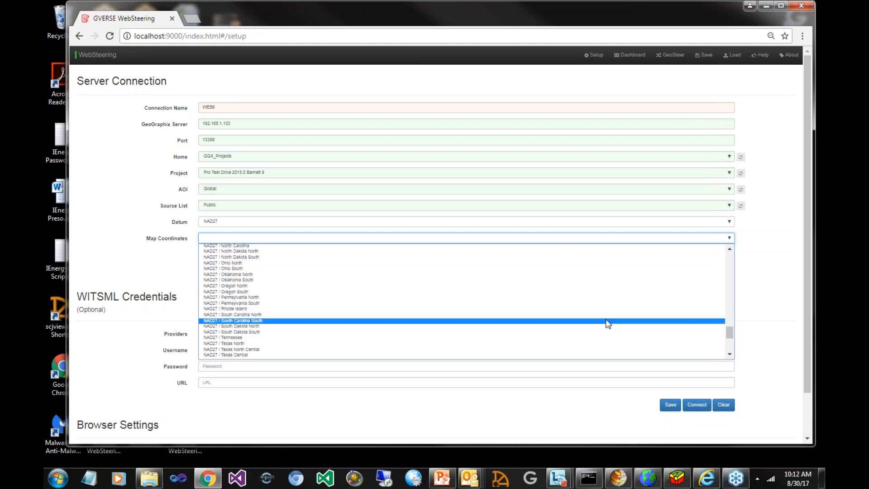
left_click(605, 349)
left_click(678, 276)
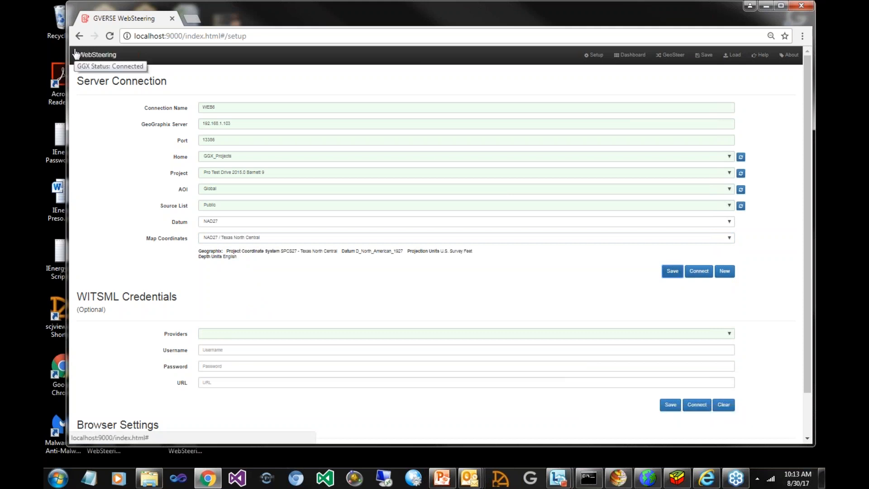
mouse_move(79, 60)
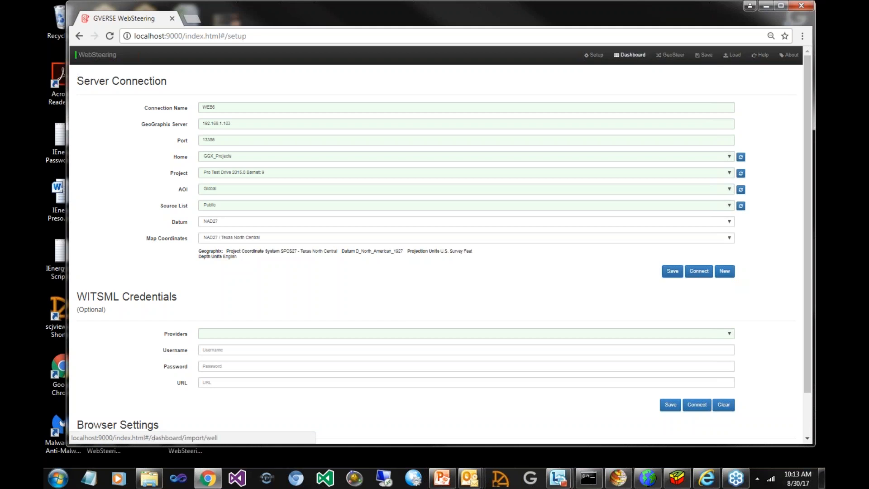
left_click(629, 54)
left_click(304, 155)
type("4222")
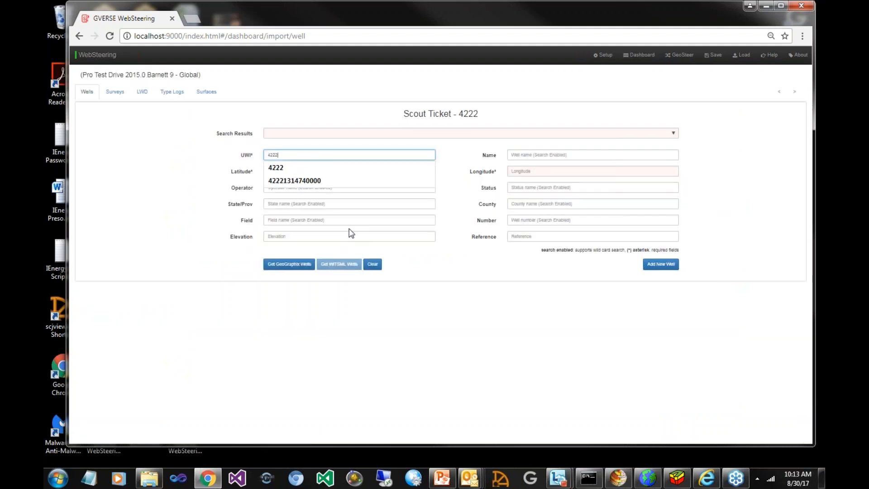
left_click(288, 266)
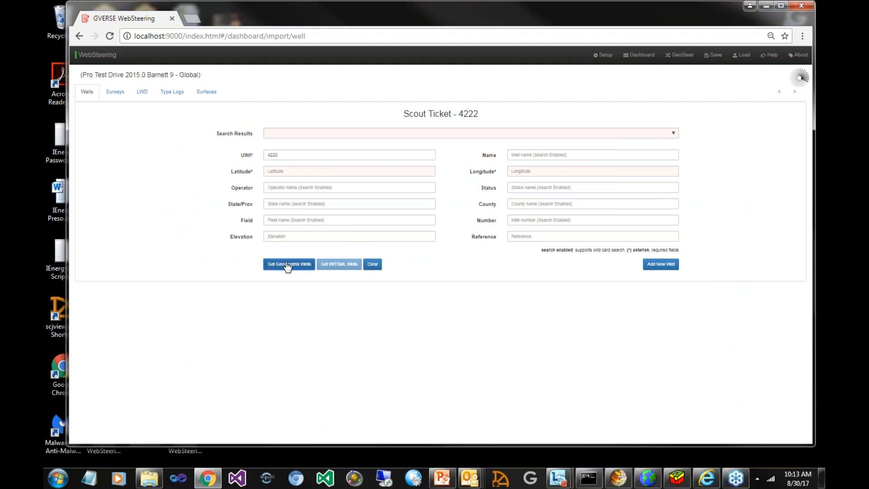
left_click(674, 134)
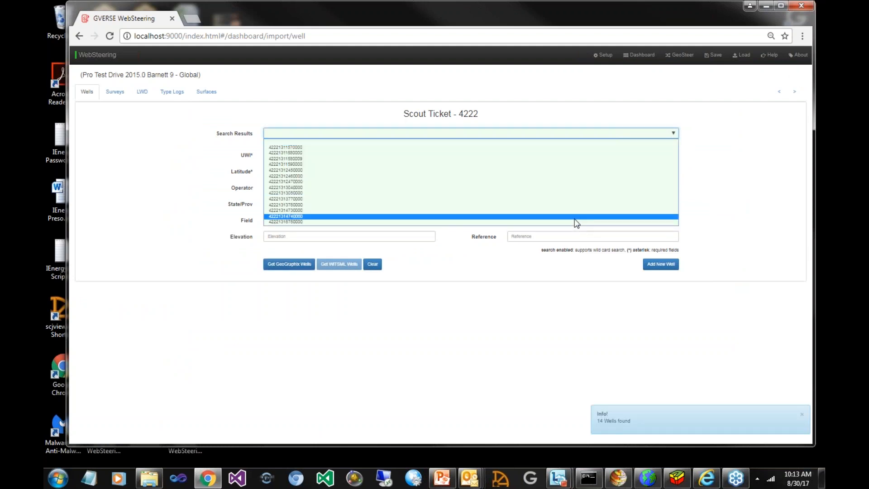
left_click(575, 217)
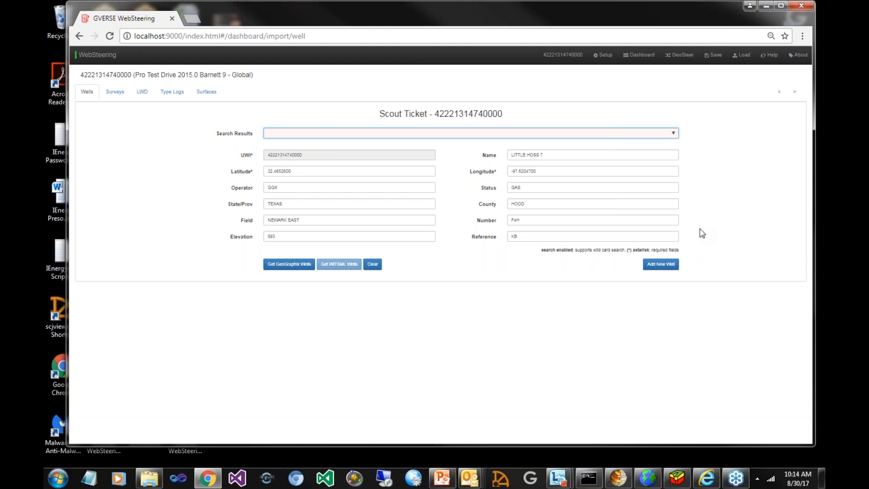
Import the spreadsheet 42221314740000.xlsx as the well's drilling survey, accepting the MD, INC and AZ column mapping with recalculation
left_click(115, 93)
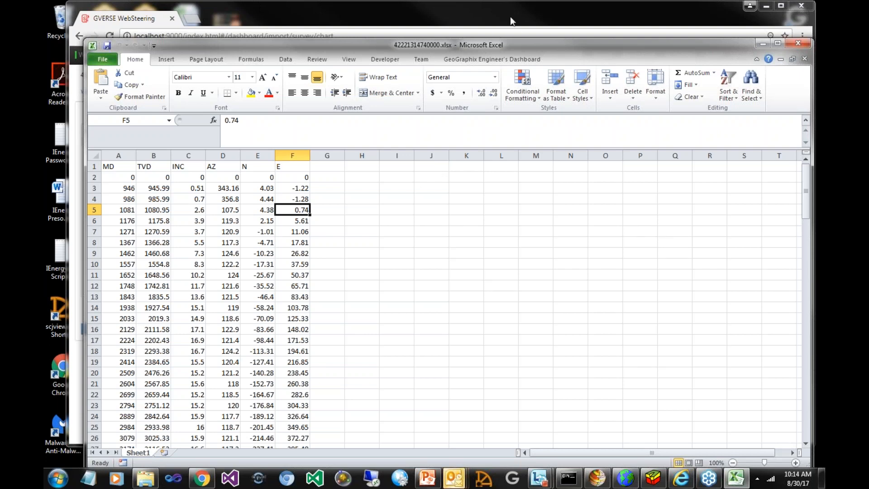
left_click(802, 44)
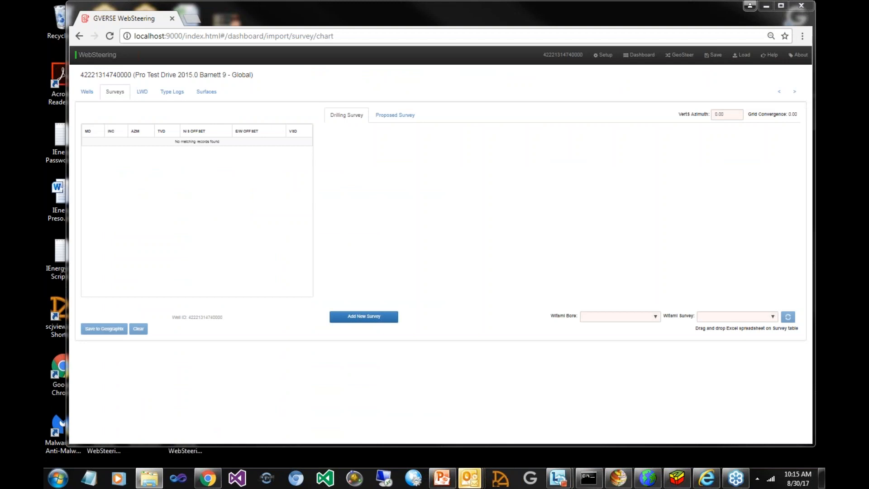
left_click_drag(819, 163, 460, 235)
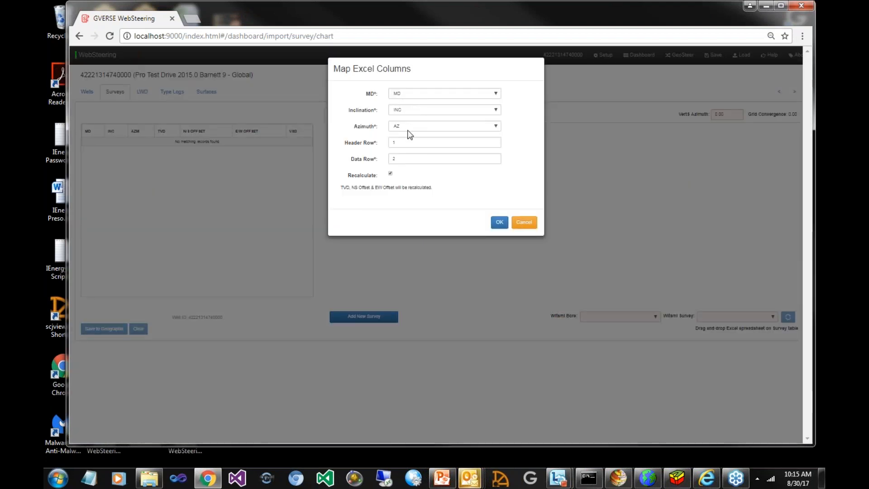
left_click(497, 93)
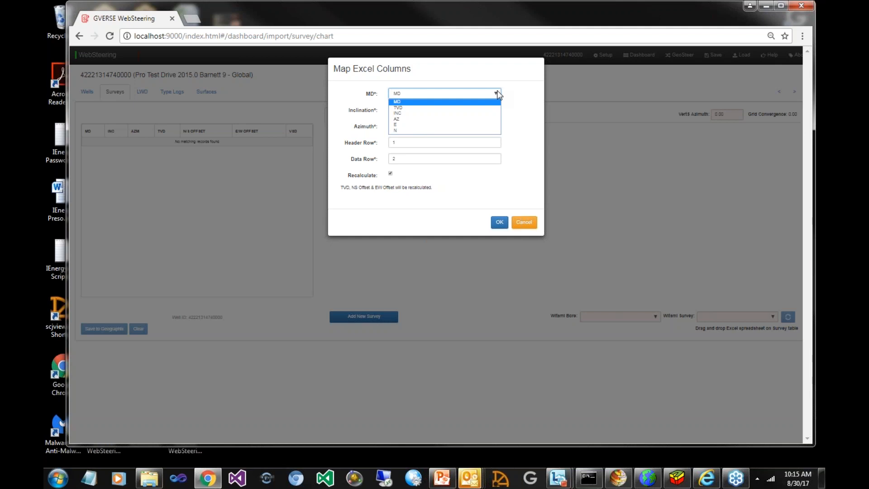
left_click(498, 94)
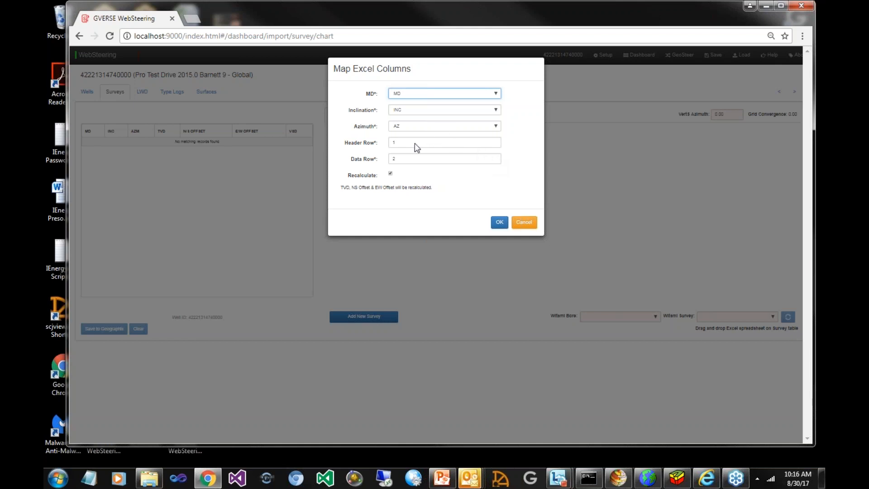
left_click(500, 225)
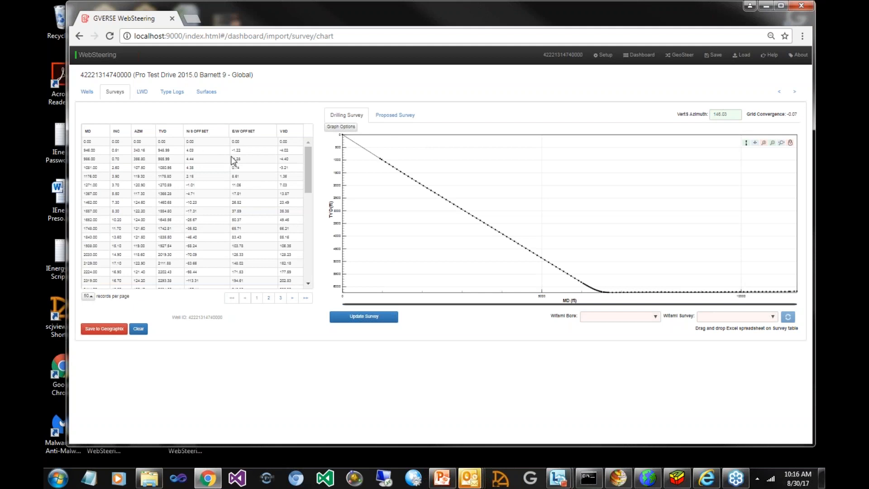
Switch the drilling survey graph from MD to VSD mode and confirm the change
left_click(340, 127)
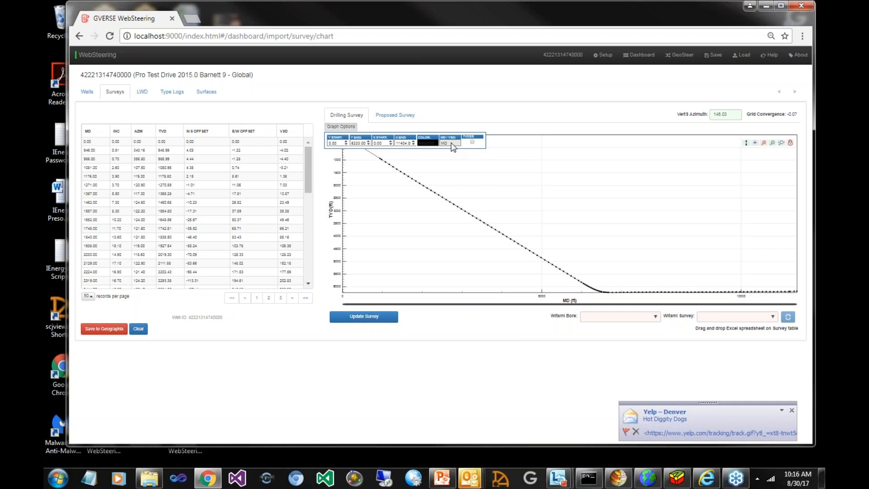
left_click(450, 143)
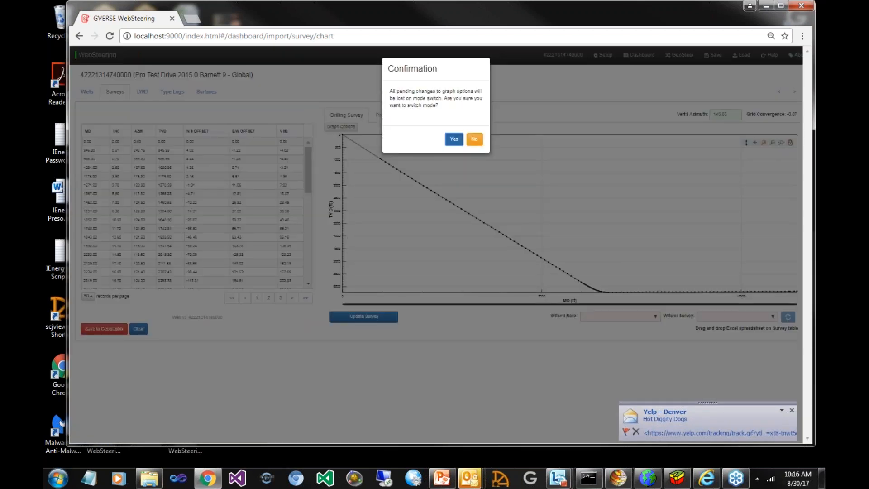
left_click(454, 139)
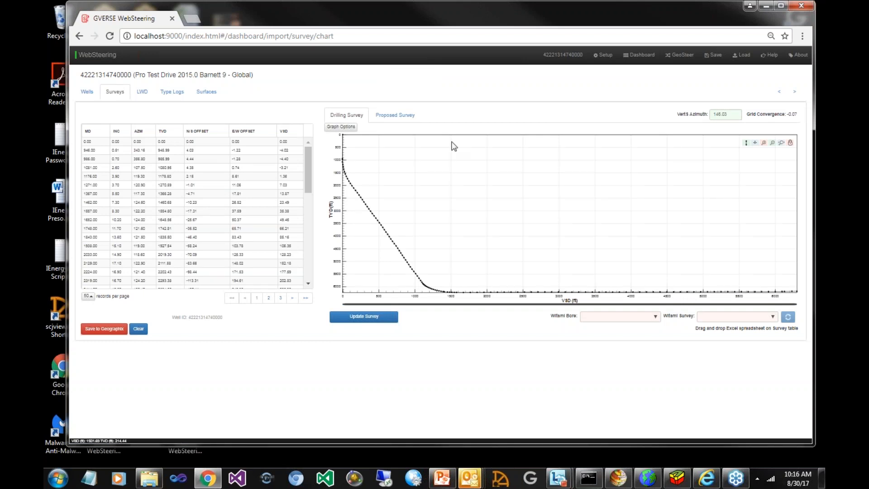
Set the drilling survey graph's Y axis to start at 6000 and end at 6300
left_click(337, 130)
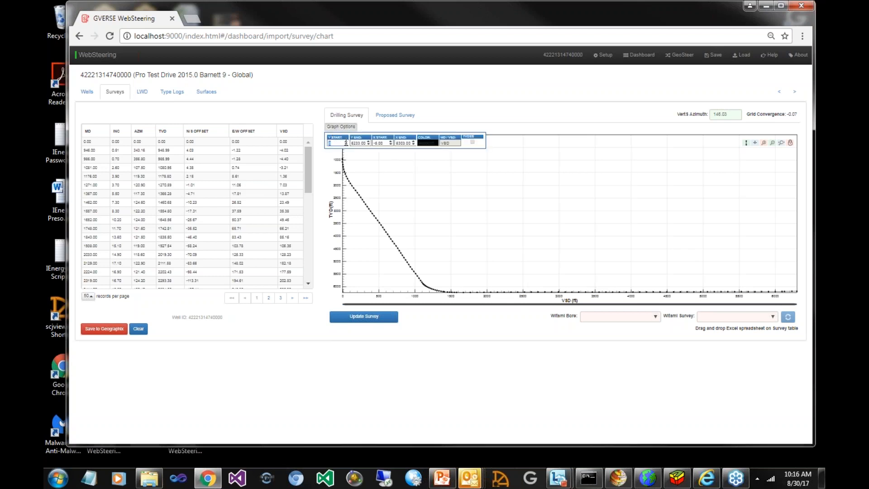
type("800")
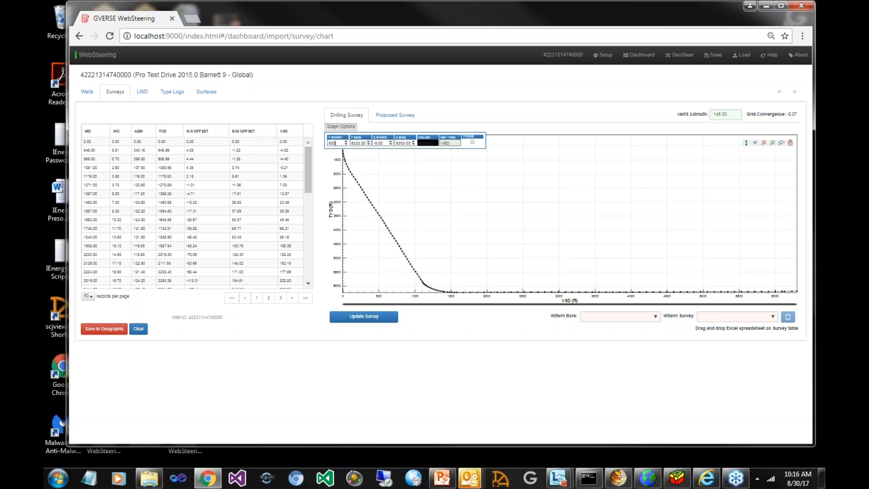
type("0")
left_click_drag(363, 144, 334, 143)
key("BackSpace")
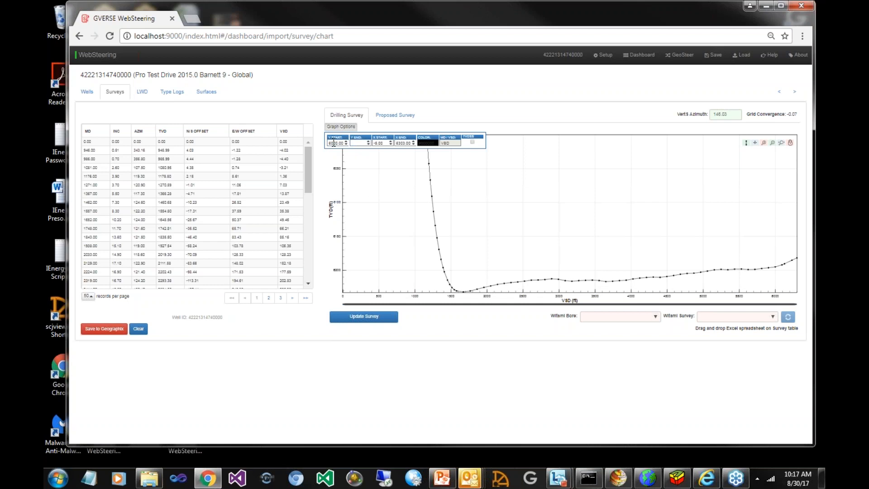
type("6300")
key("Return")
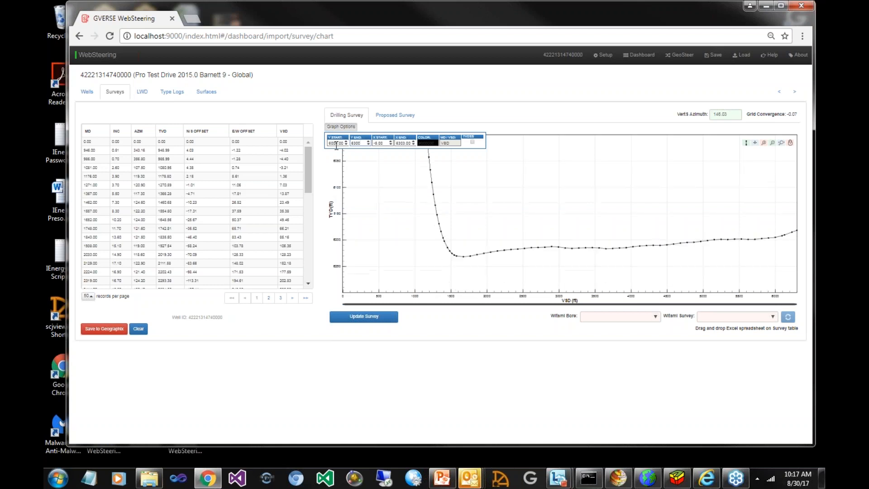
Change the survey curve's color to blue and save the drilling survey to GeoGraphix
left_click(437, 144)
left_click(460, 160)
left_click(459, 161)
left_click(452, 154)
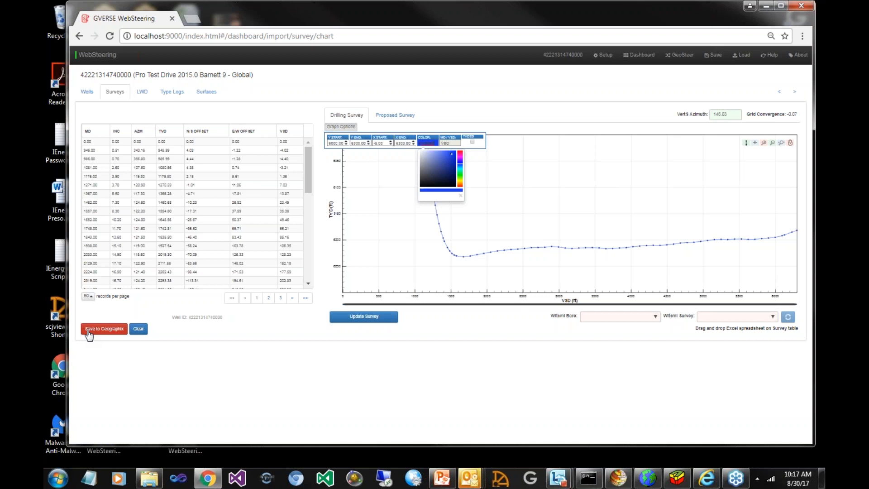
left_click(89, 334)
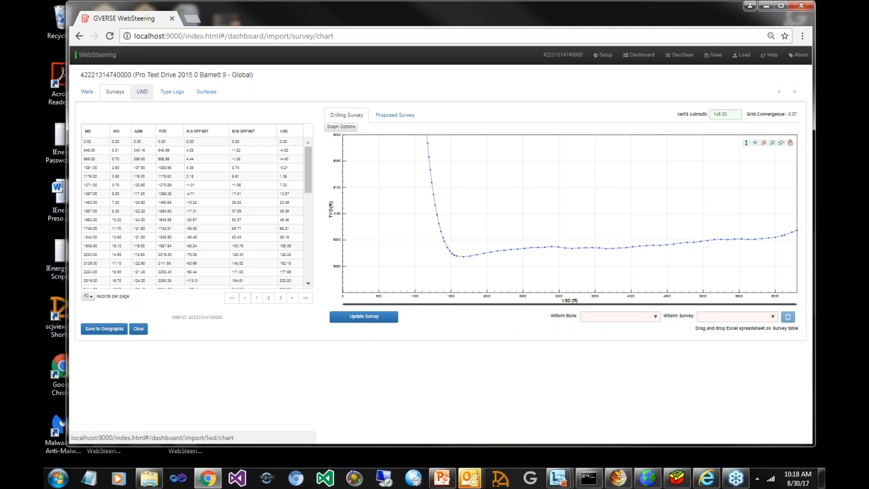
Import the LAS file as the well's LWD log with GR as the primary curve and no secondary curve
left_click(179, 99)
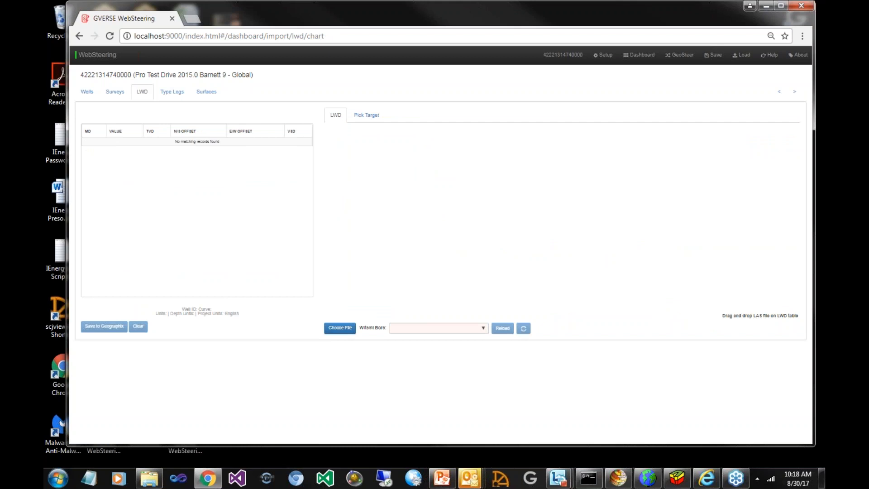
left_click_drag(426, 212, 434, 217)
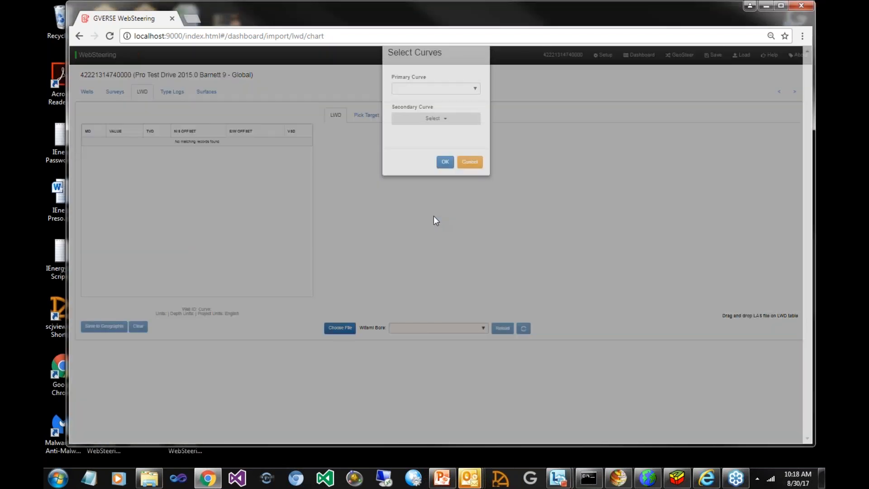
left_click(444, 105)
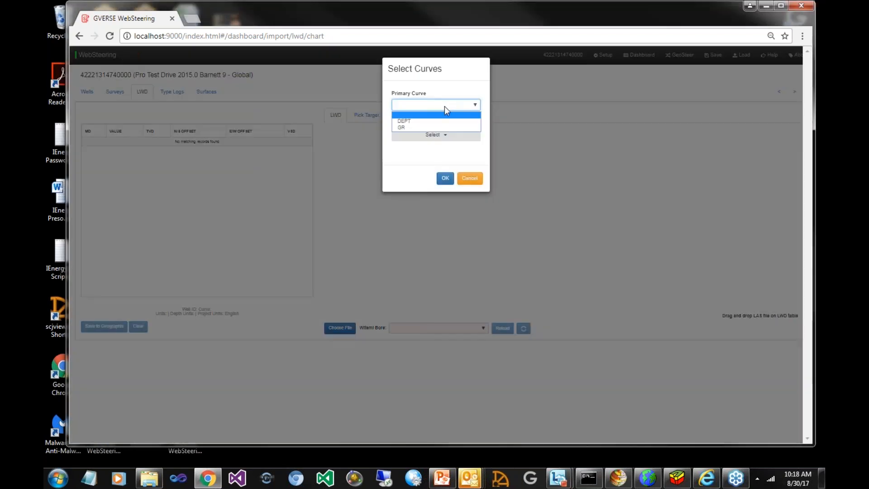
left_click(441, 126)
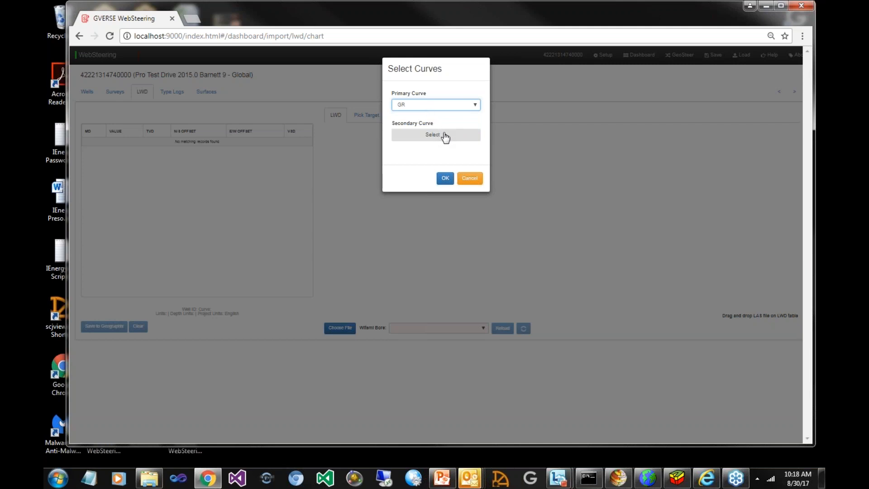
left_click(446, 136)
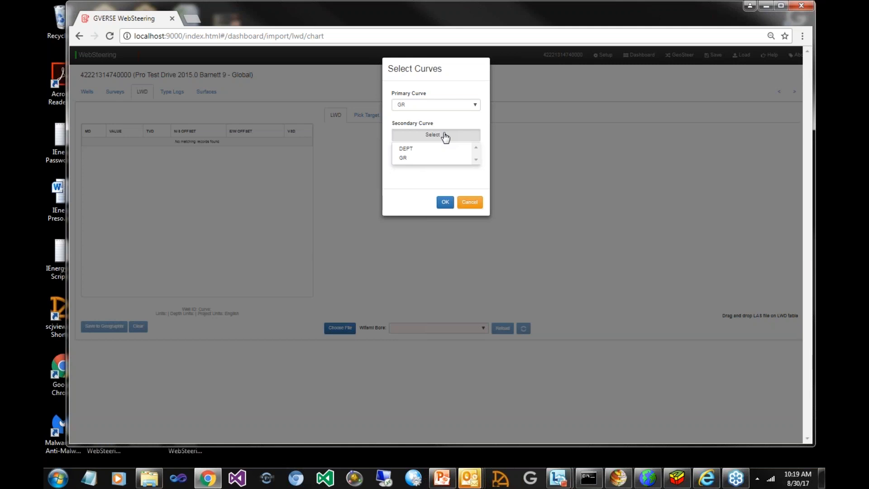
left_click(450, 205)
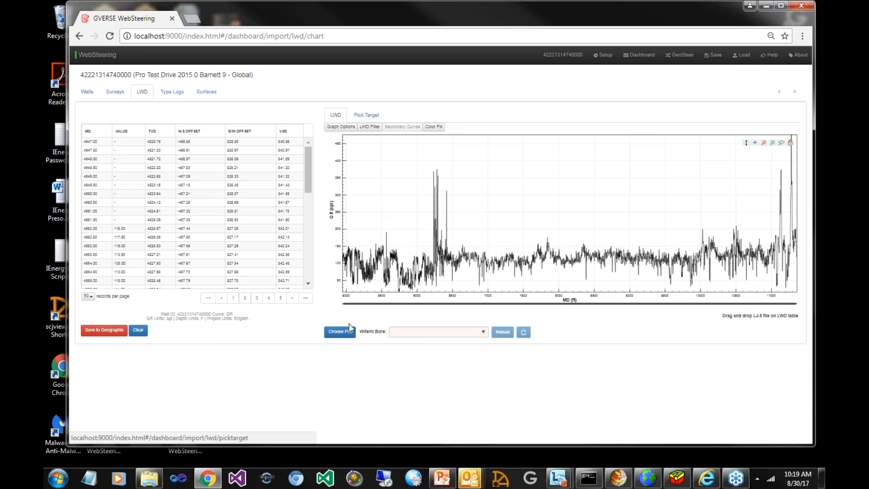
Add and enable a yellow-green color fill on the LWD graph between the GR curve on top and a constant at the bottom
left_click(434, 127)
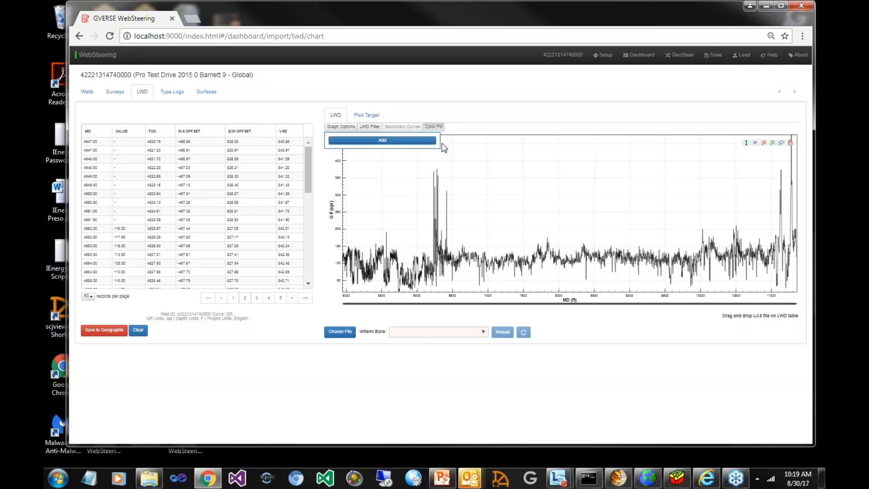
left_click(361, 144)
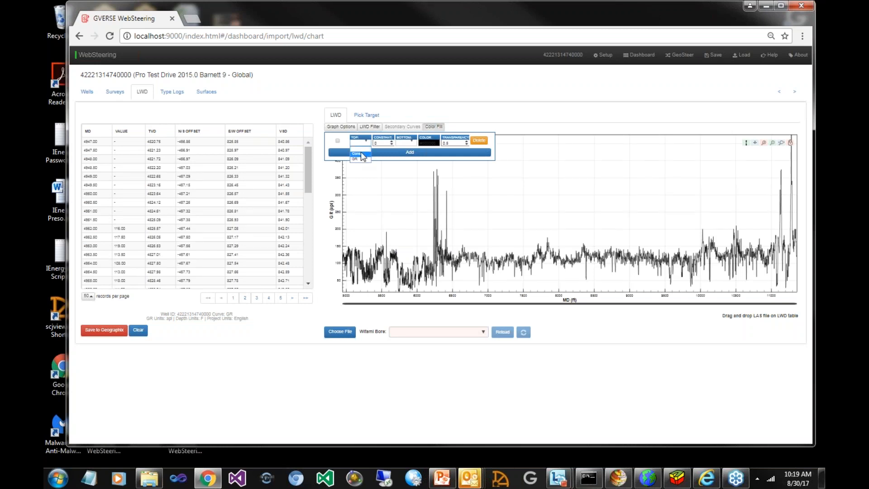
left_click(361, 159)
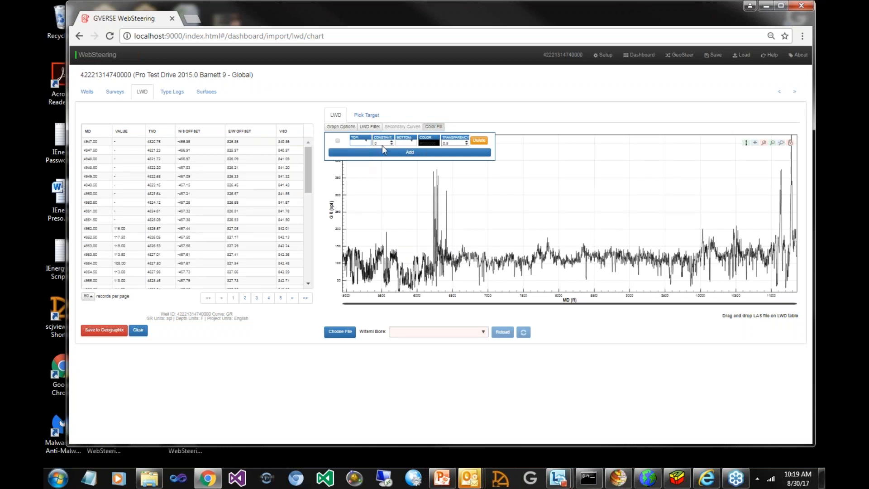
left_click(409, 144)
left_click(401, 154)
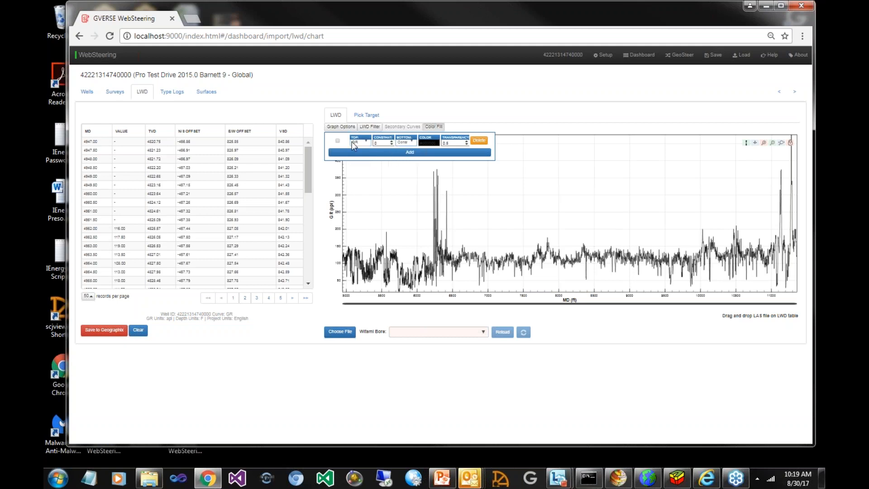
left_click(430, 143)
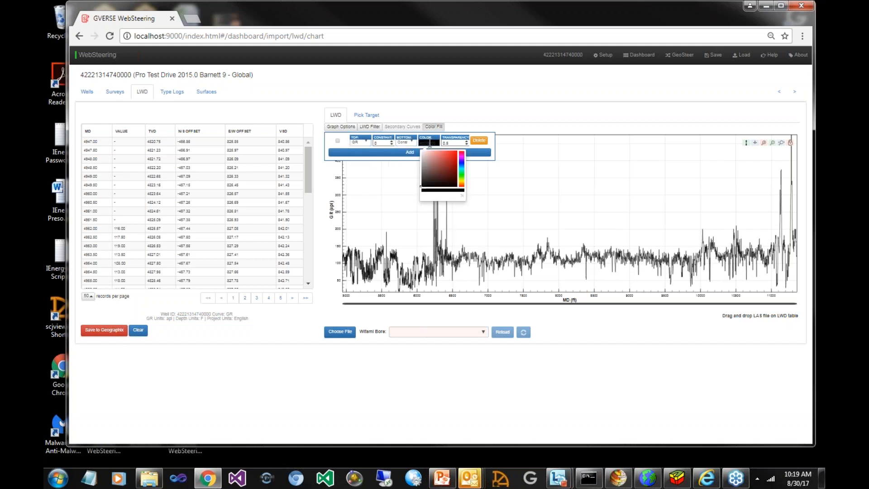
left_click(462, 177)
left_click(451, 153)
left_click(338, 140)
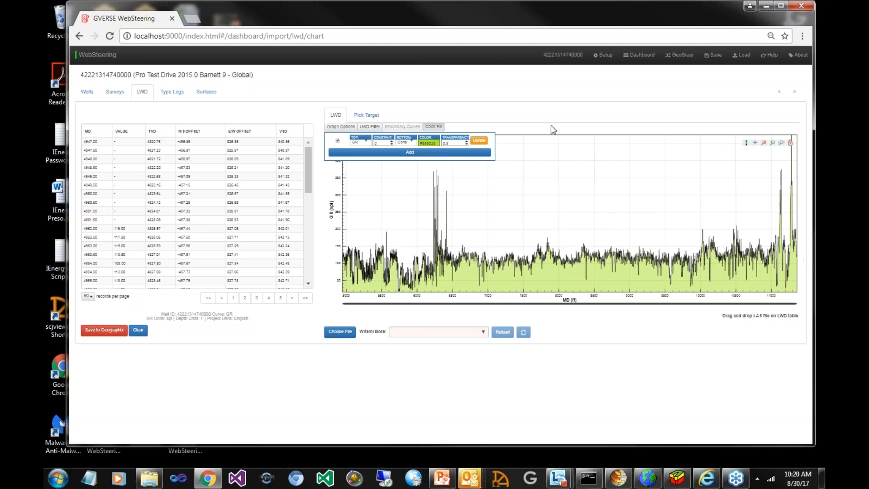
left_click(509, 114)
Move the La formation pick to about 5649 ft TVD on the target-picking graph and save the LWD log to GeoGraphix
left_click(365, 114)
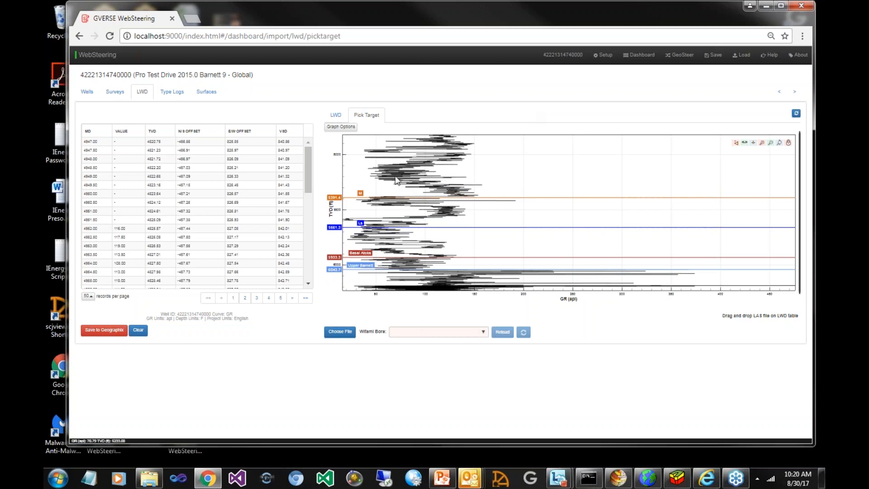
left_click_drag(384, 183, 385, 286)
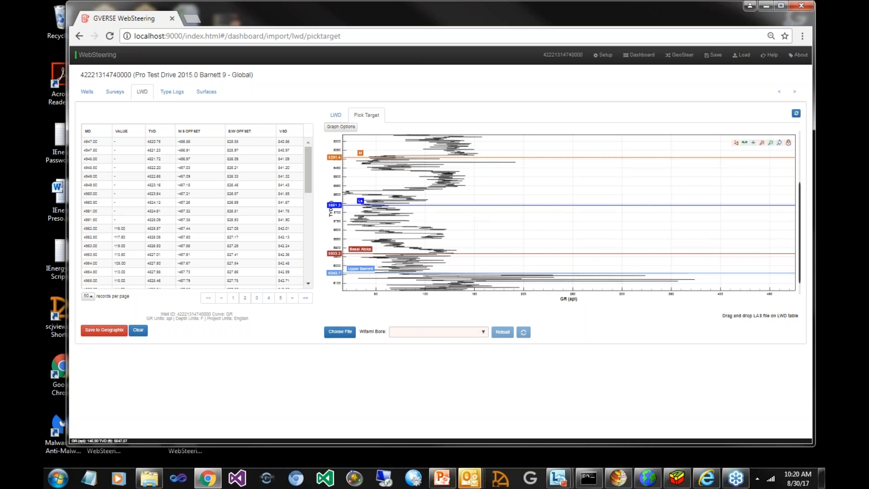
left_click_drag(472, 207, 473, 205)
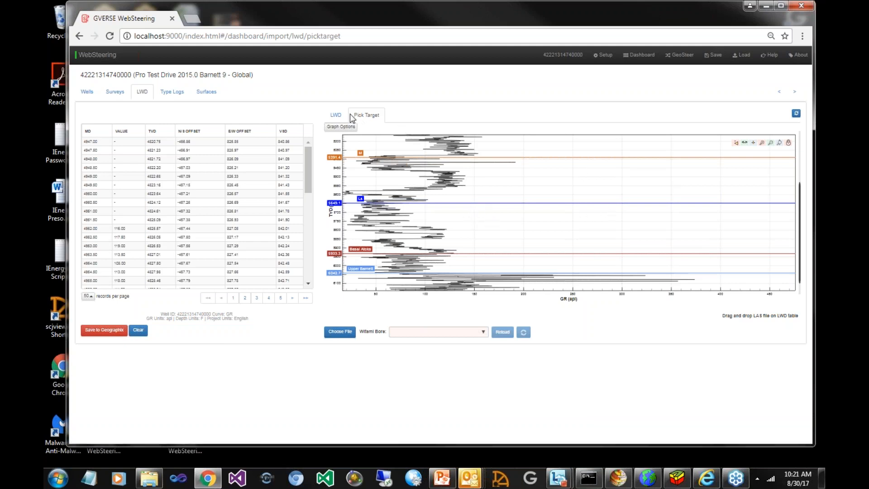
left_click(103, 334)
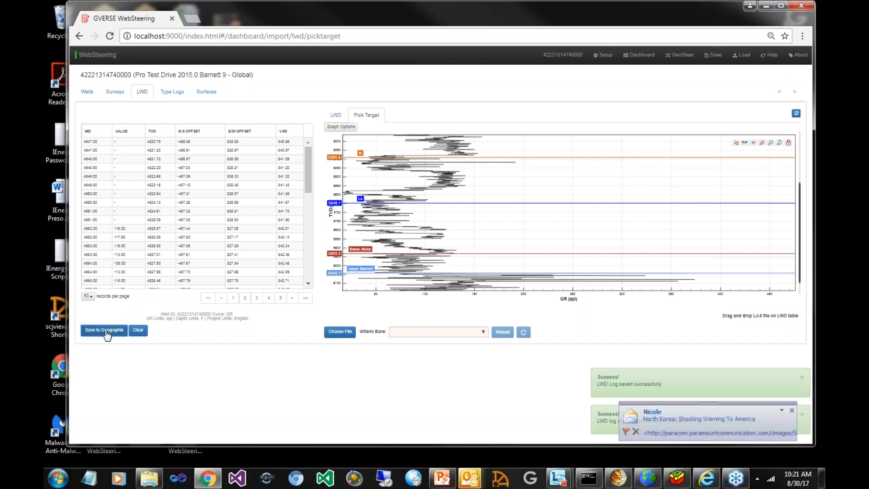
left_click(792, 412)
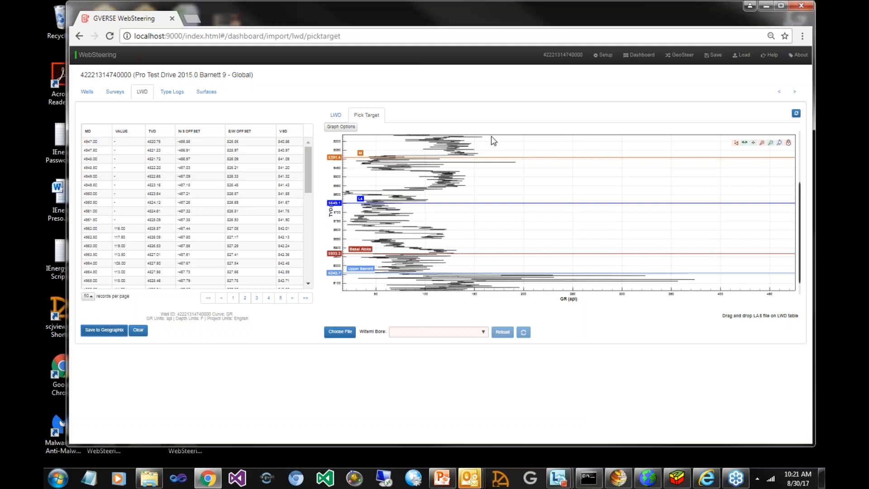
Open the type log import and set the well search radius to 4 miles
left_click(639, 55)
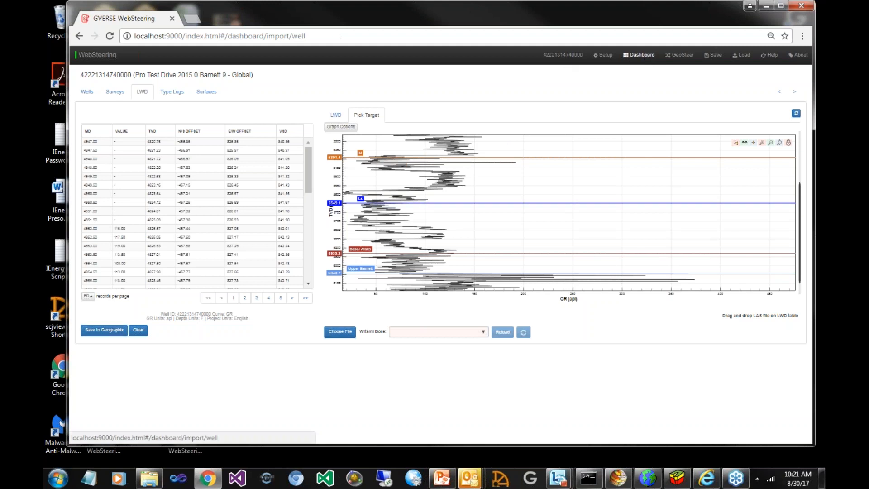
left_click(172, 93)
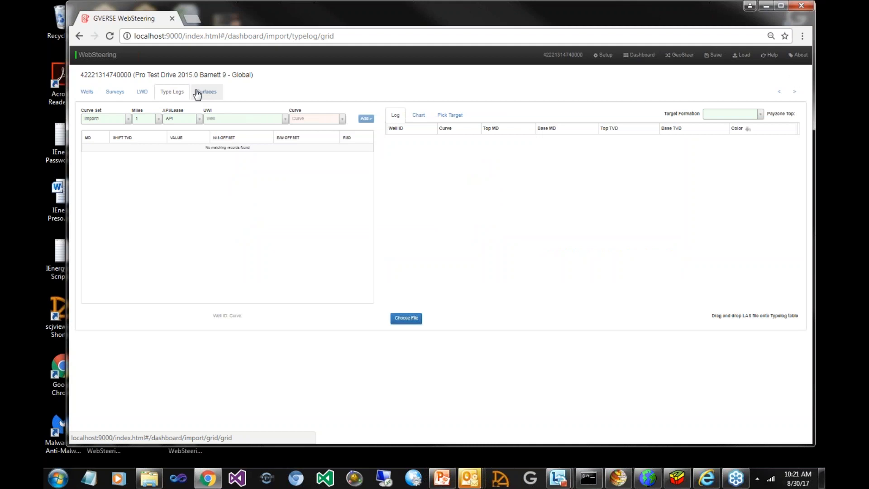
left_click(159, 119)
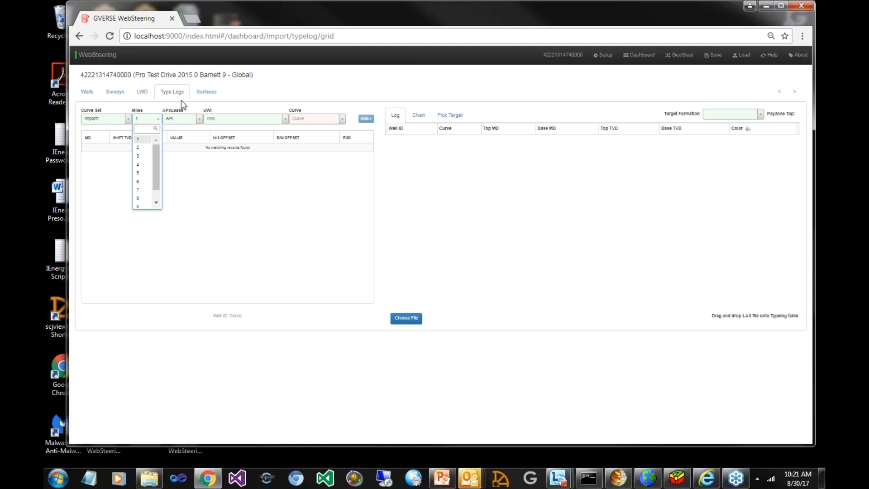
left_click(139, 166)
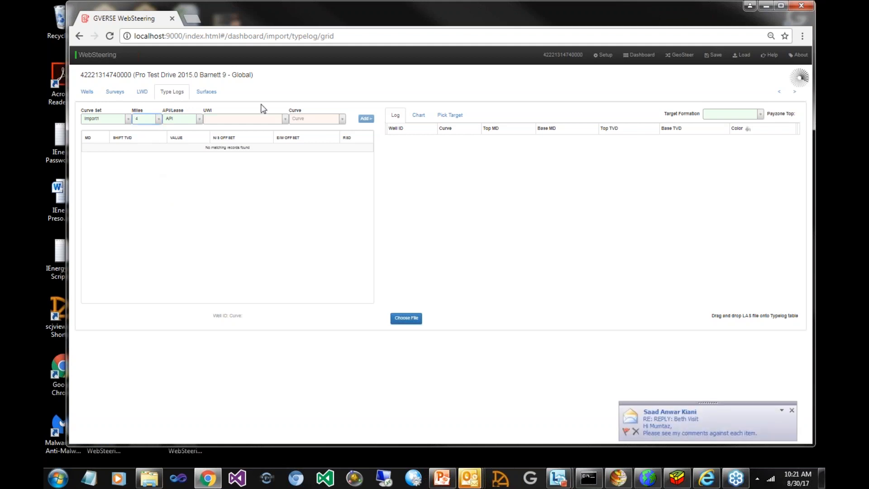
left_click(284, 118)
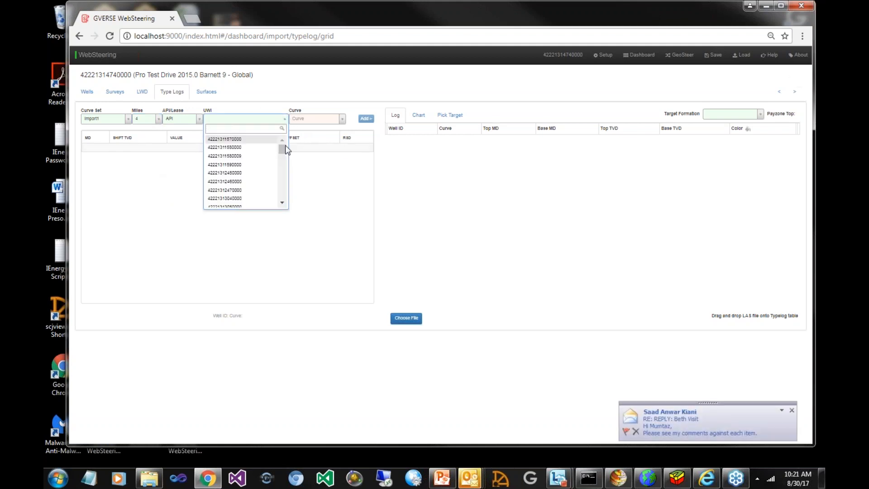
left_click_drag(281, 151, 285, 169)
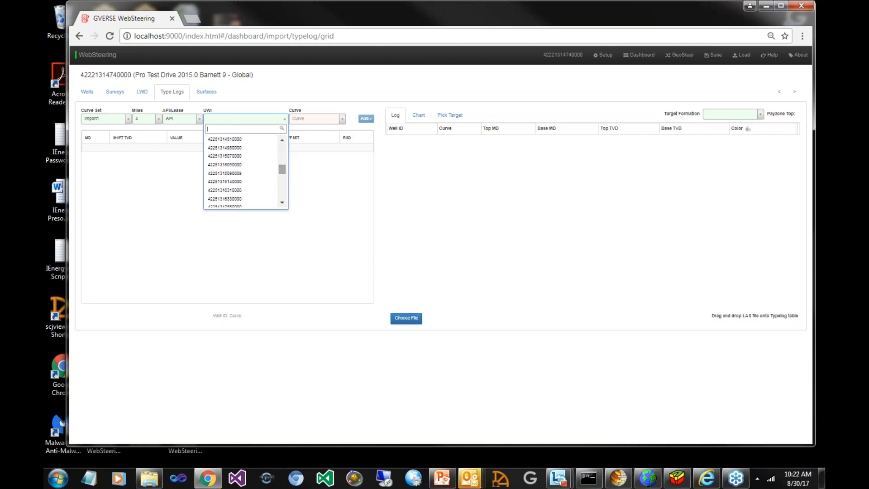
left_click(234, 174)
left_click(341, 118)
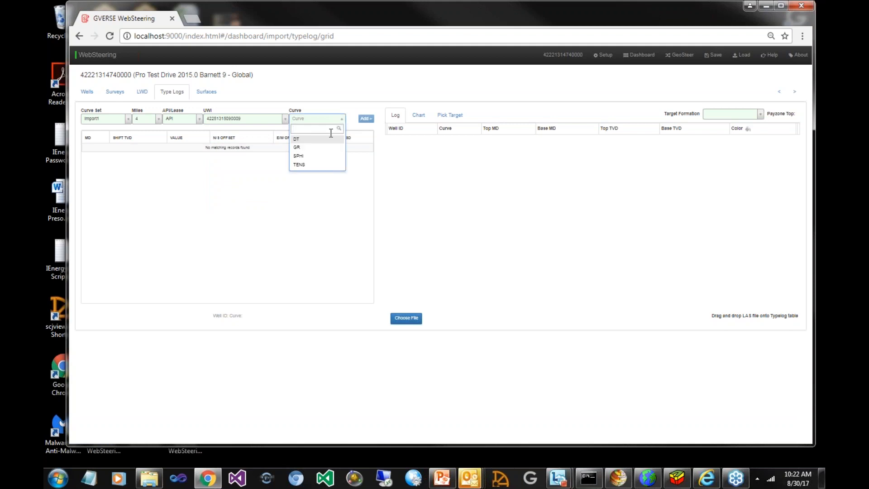
left_click(323, 149)
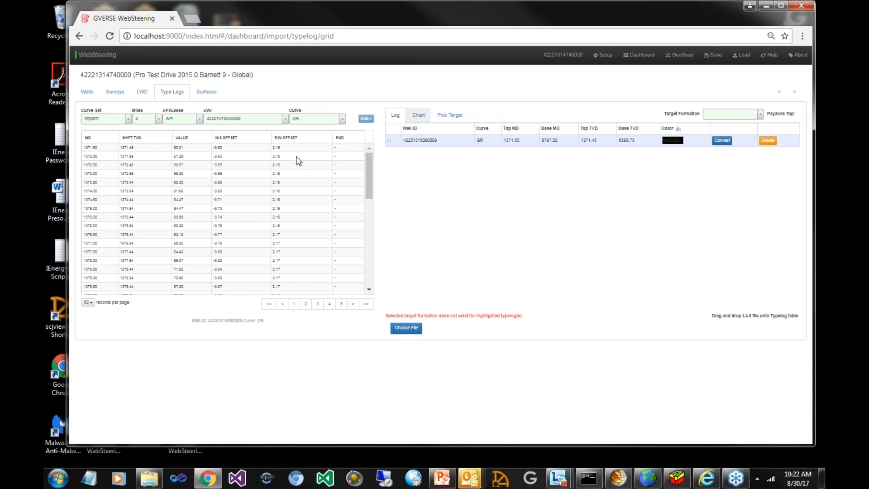
left_click(762, 113)
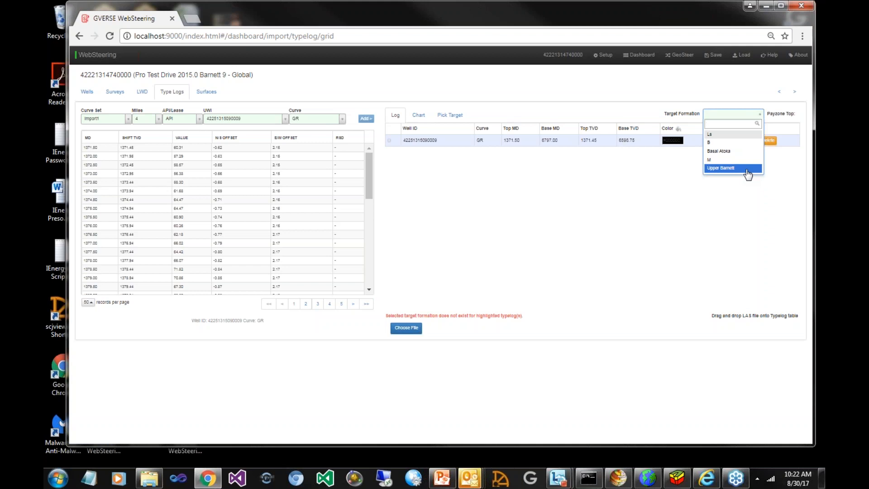
left_click(747, 171)
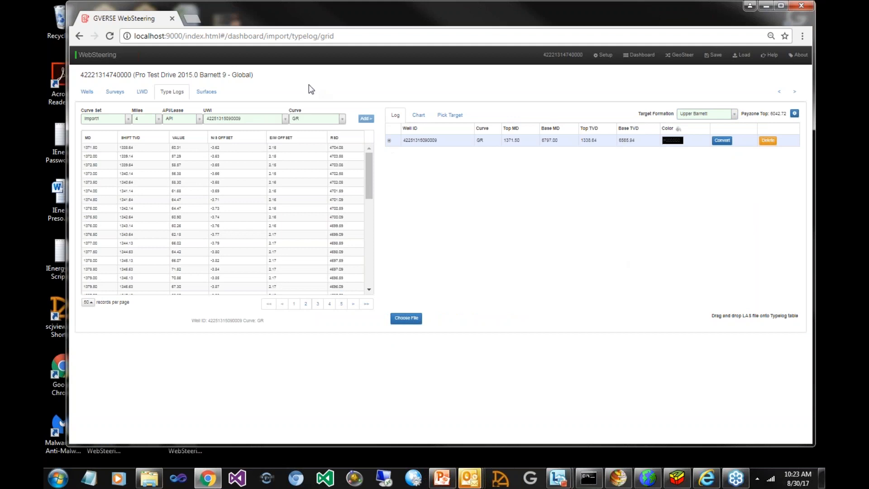
Add the Upper Barnett subsea grid to the well's surfaces
left_click(212, 94)
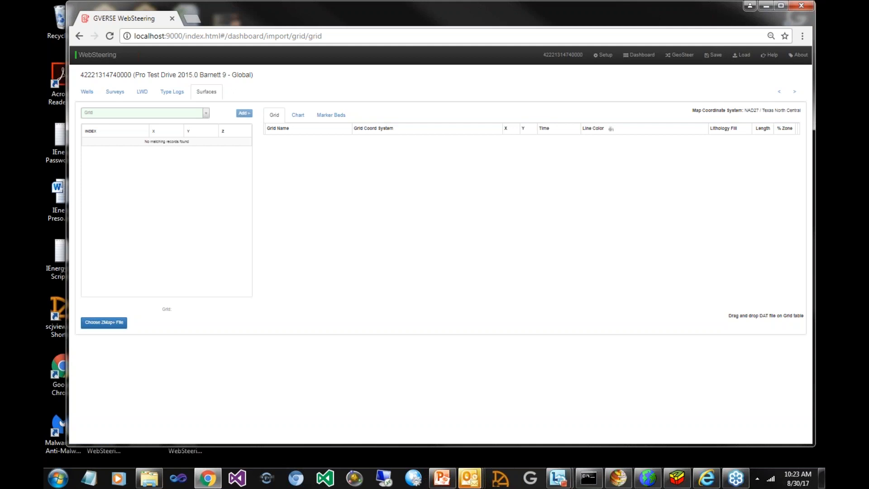
left_click(206, 115)
scroll(206, 182, "down", 1)
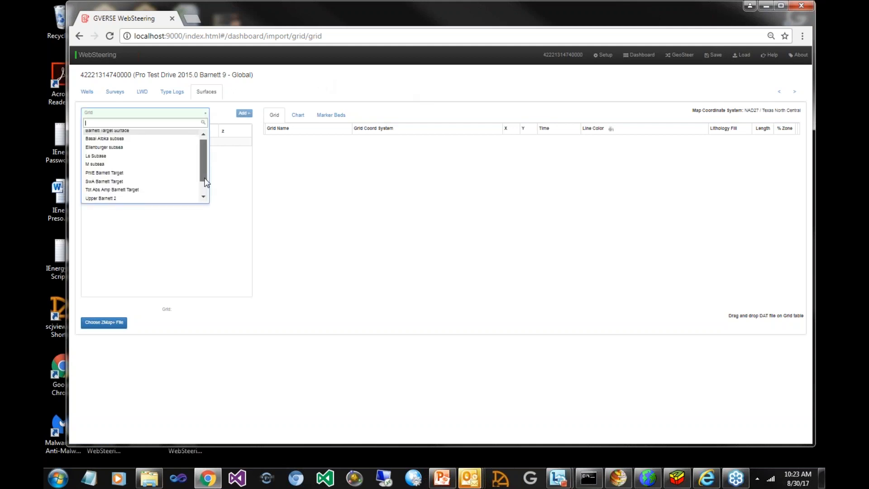
left_click_drag(206, 181, 206, 189)
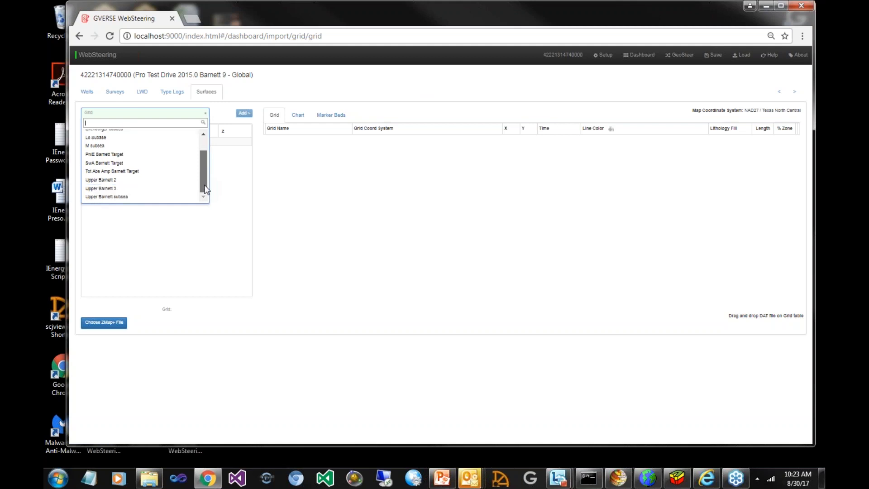
left_click(166, 198)
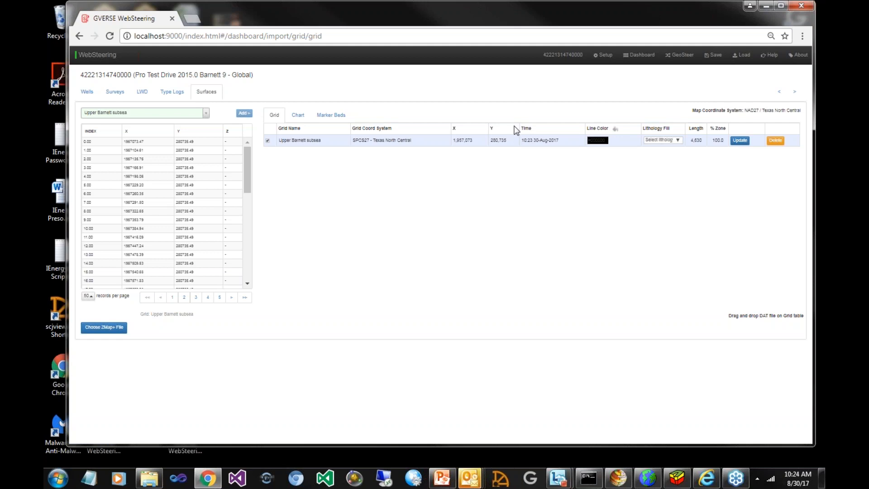
Add the Upper Barnett marker bed to the well's surfaces and give it a Shale lithology fill
left_click(339, 117)
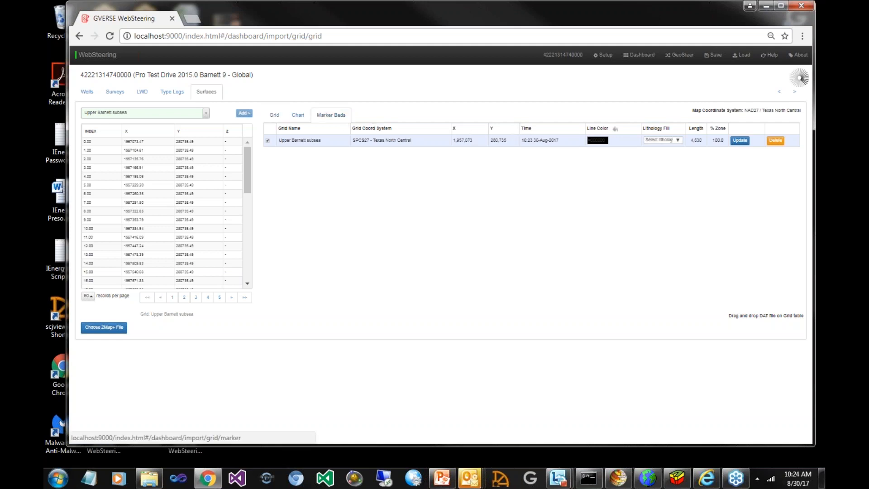
left_click(212, 114)
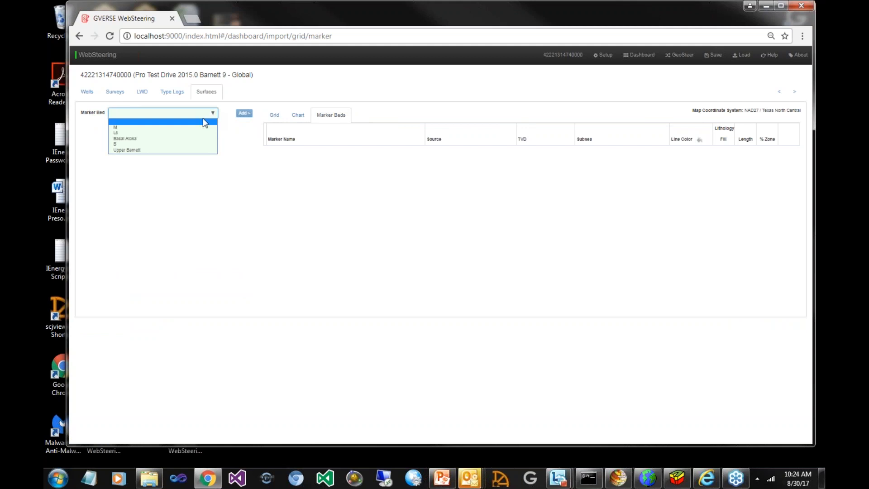
left_click(179, 150)
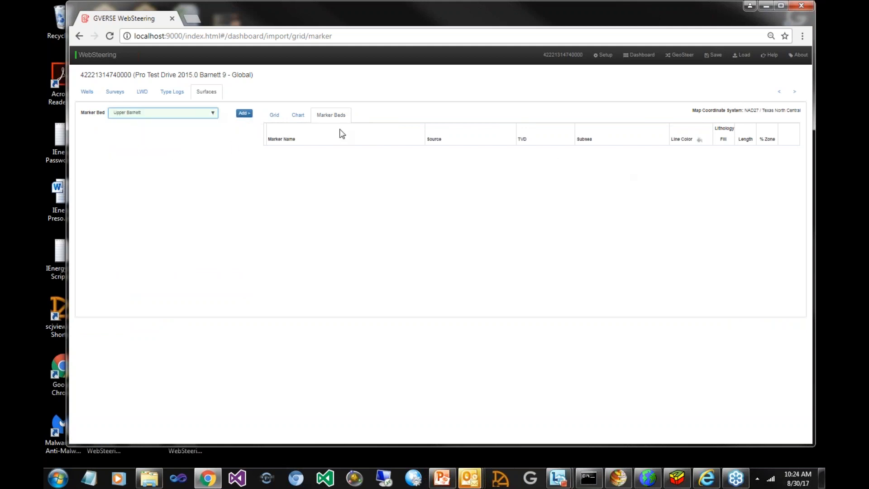
left_click(243, 113)
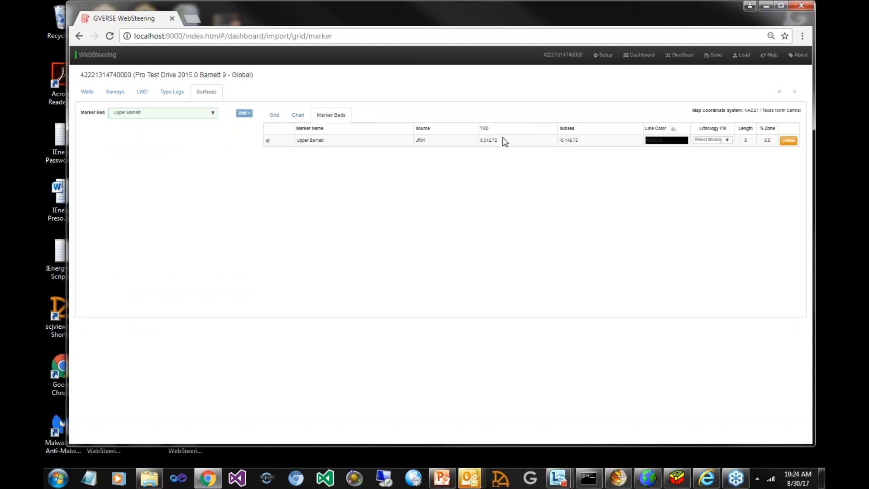
left_click(727, 141)
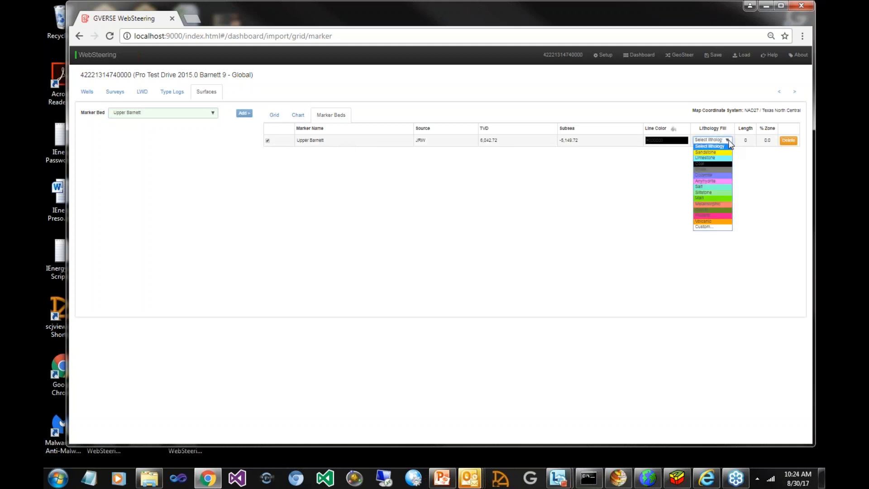
left_click(708, 170)
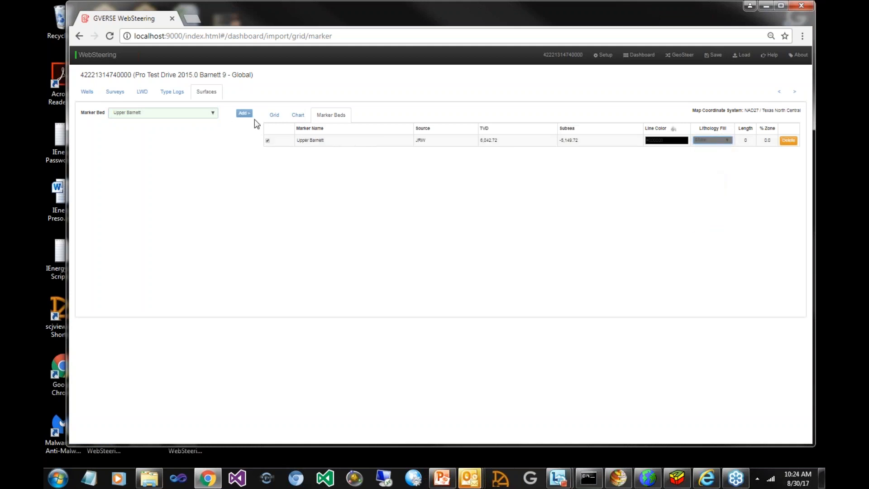
Add the Basal Atoka marker bed and give it a Sandstone lithology fill
left_click(213, 115)
left_click(197, 137)
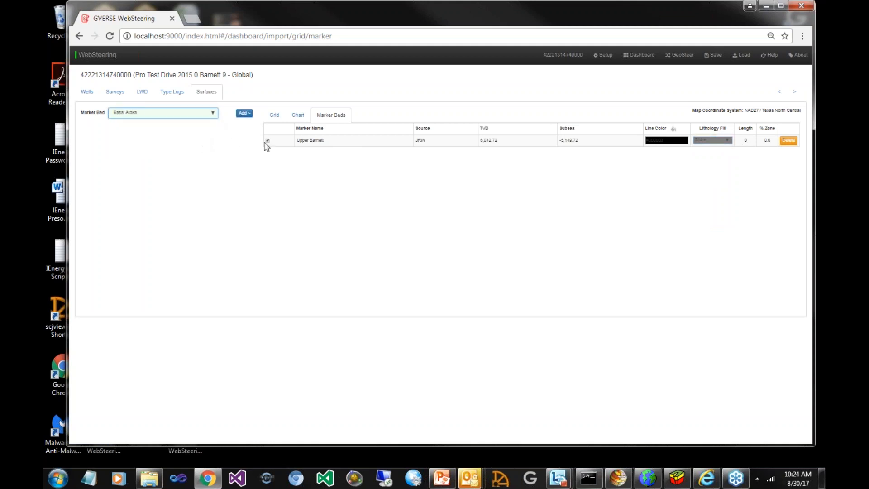
left_click(245, 115)
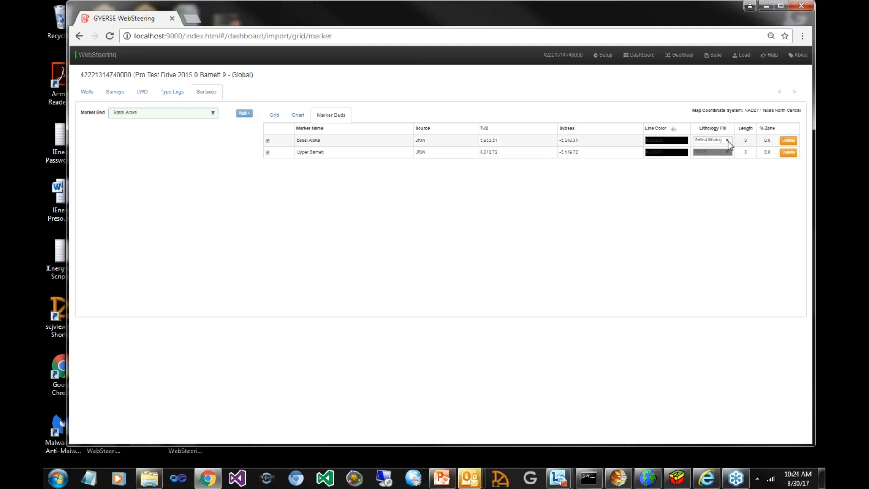
left_click(712, 140)
left_click(718, 156)
Open the well for geosteering and set the first segment's thickness to 175 ft
left_click(678, 55)
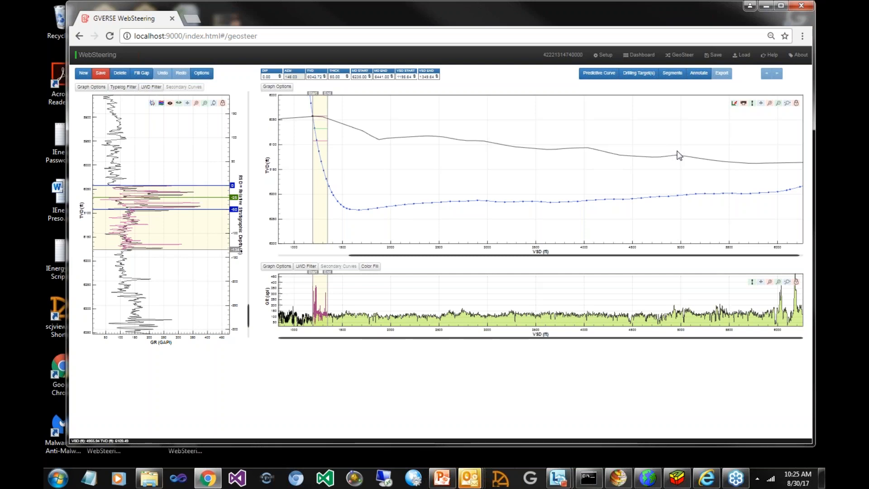
left_click_drag(341, 79, 310, 77)
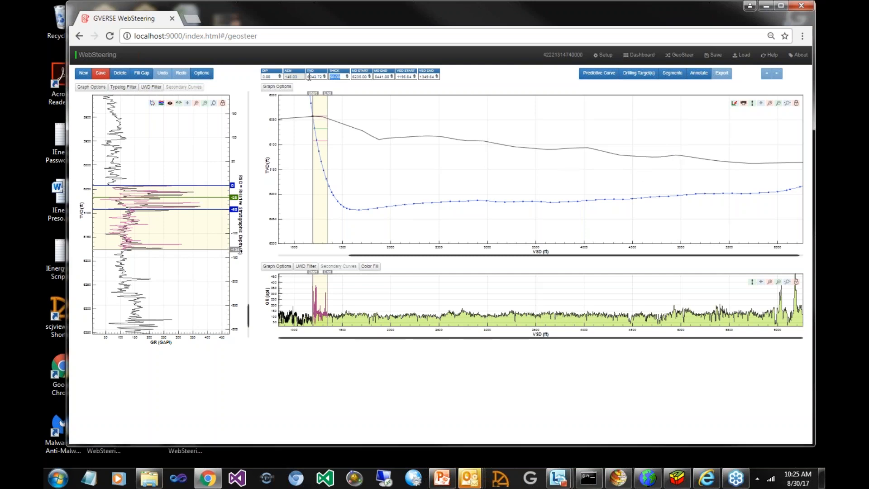
type("175")
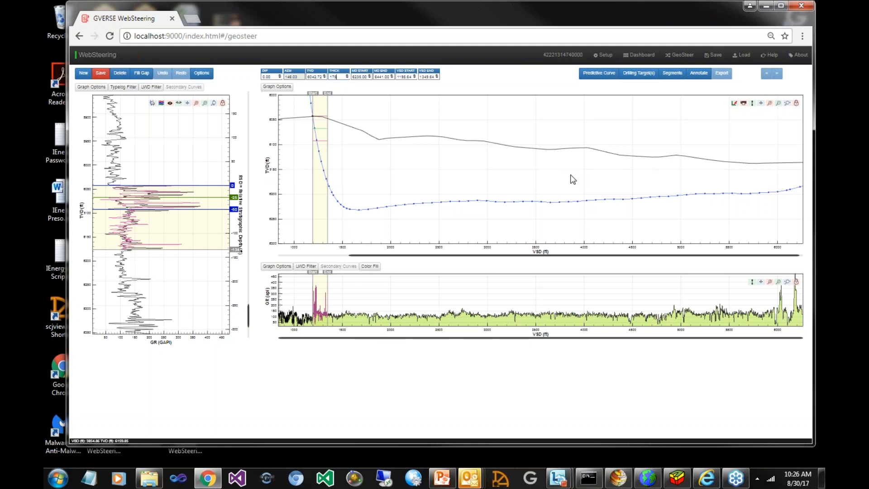
key("Return")
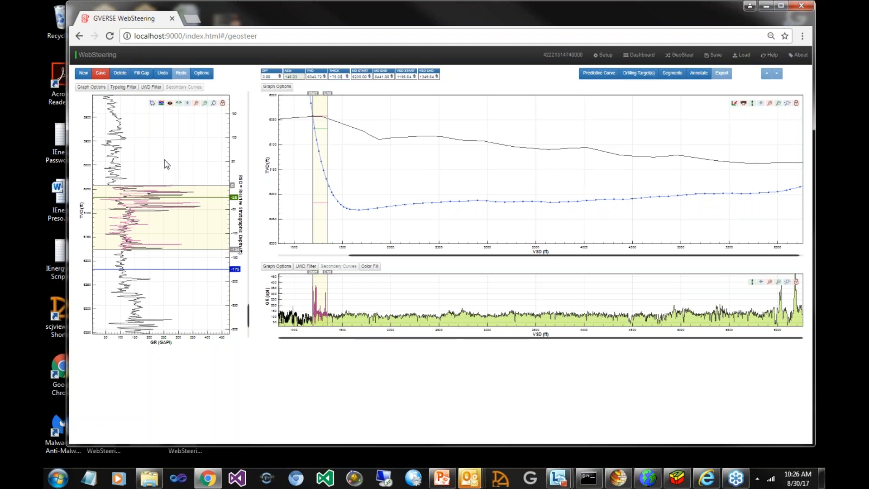
Adjust the GR type log's stretch against the first segment's LWD curve, compressing and expanding it again
left_click(152, 103)
left_click(152, 103)
left_click_drag(117, 153, 114, 156)
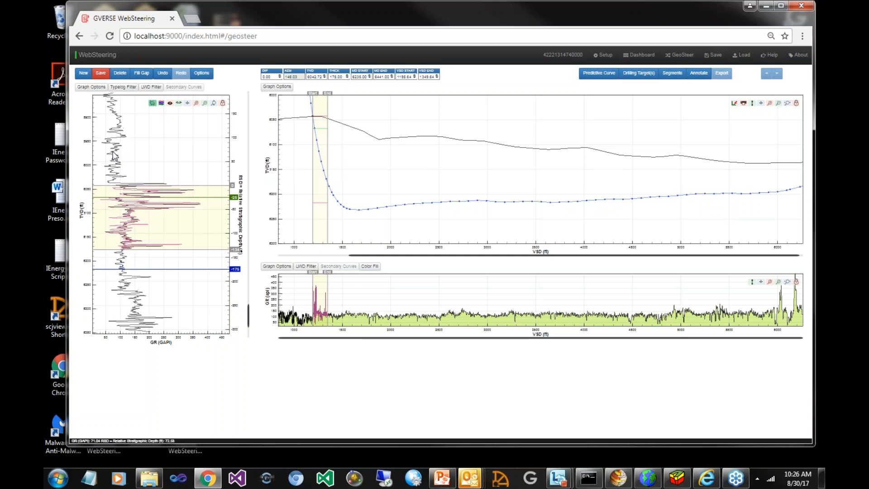
left_click(153, 104)
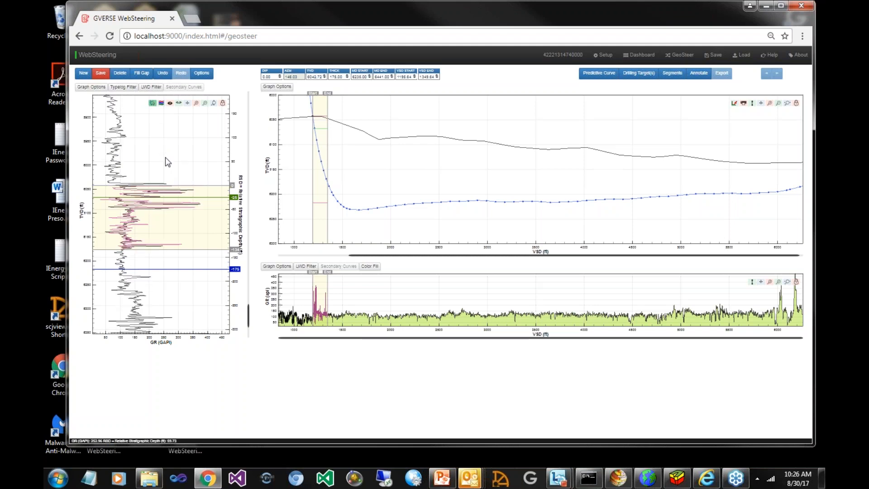
scroll(164, 157, "down", 1)
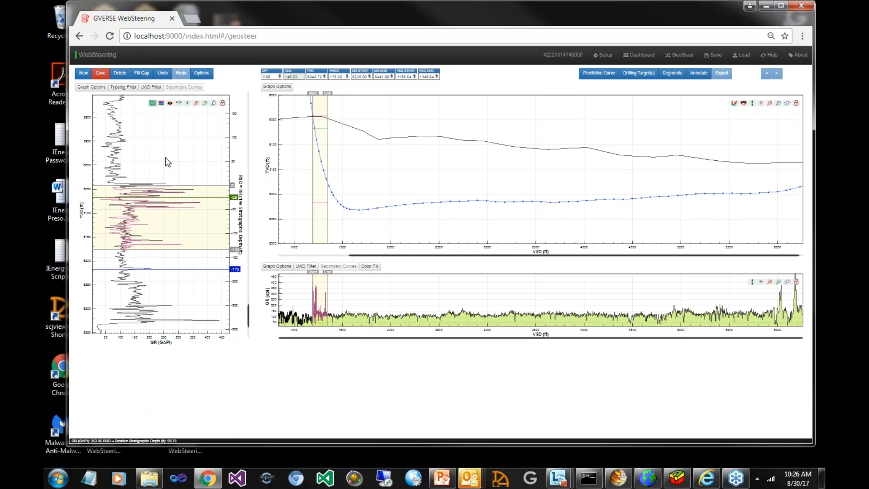
scroll(164, 157, "up", 1)
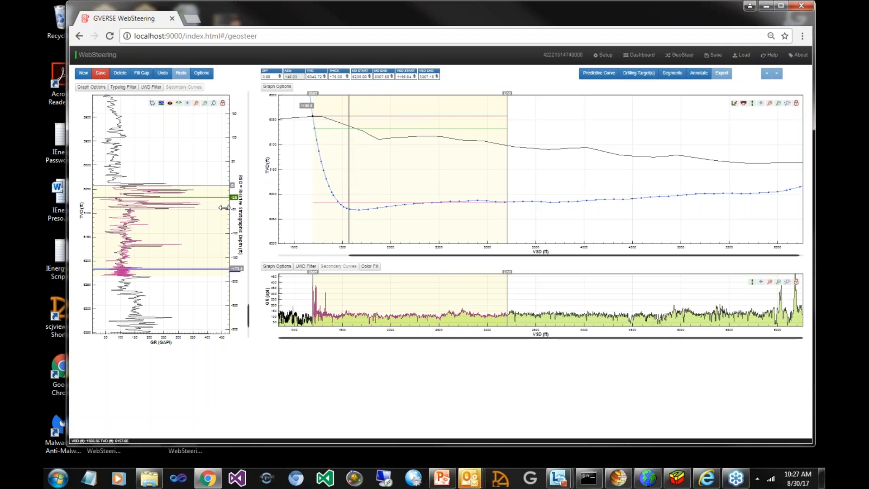
Fit the first segment from about 1578 to 3207 ft VSD with a dip of 2.12 against the type log and save it
left_click_drag(176, 229, 152, 309)
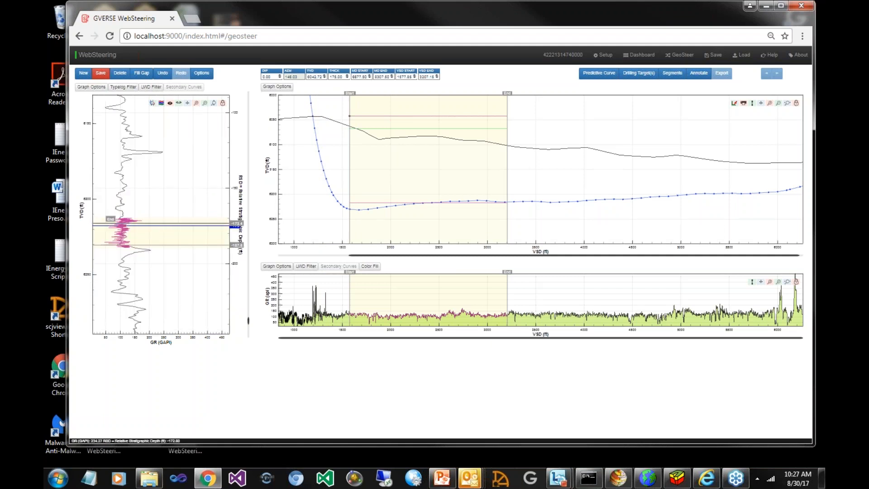
left_click_drag(164, 201, 170, 136)
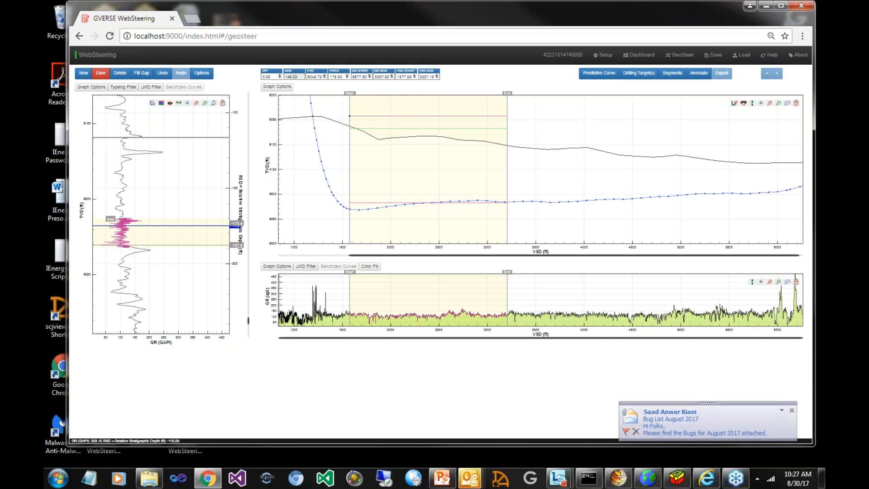
left_click_drag(169, 137, 162, 133)
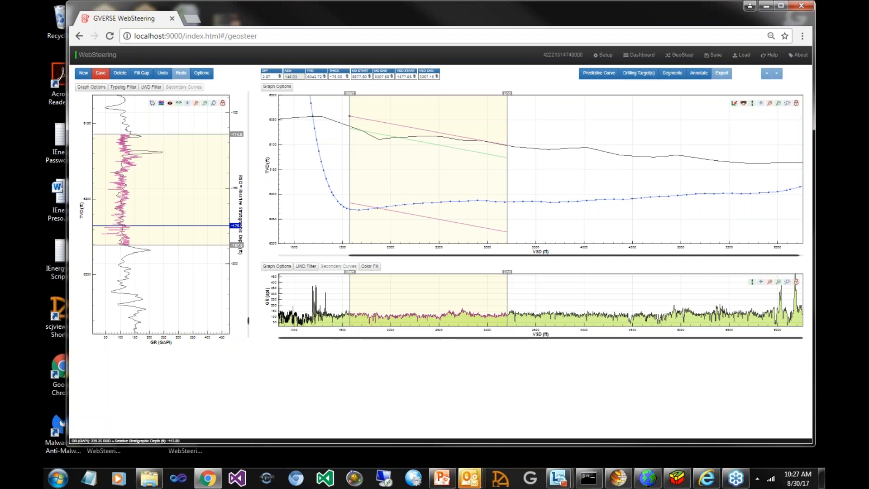
left_click_drag(161, 132, 161, 130)
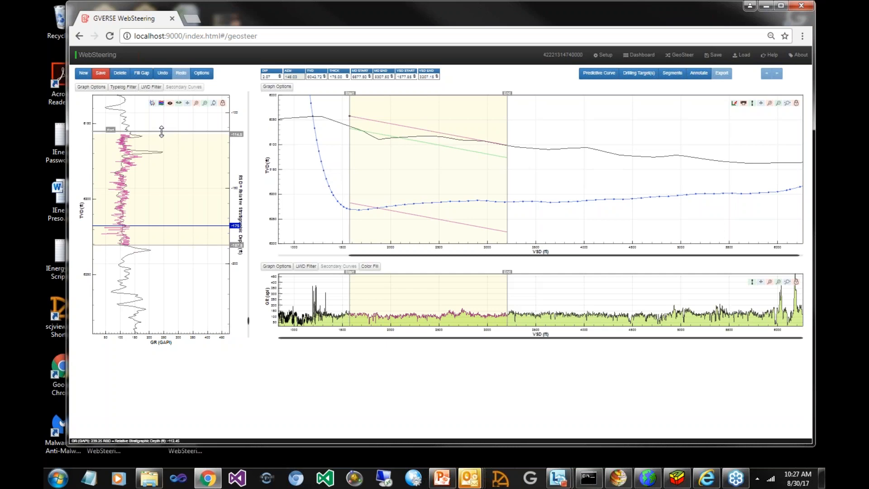
left_click(95, 74)
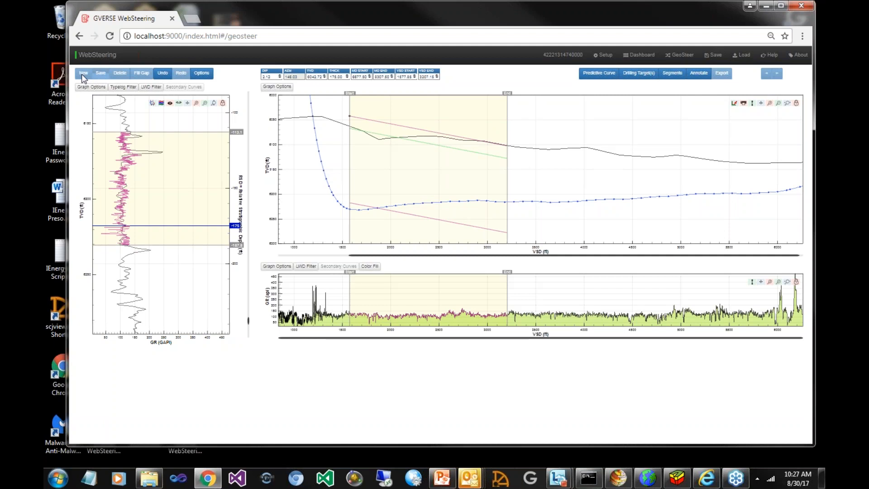
Start a second segment at the end of the first and extend it to about 4395 ft VSD
left_click(83, 74)
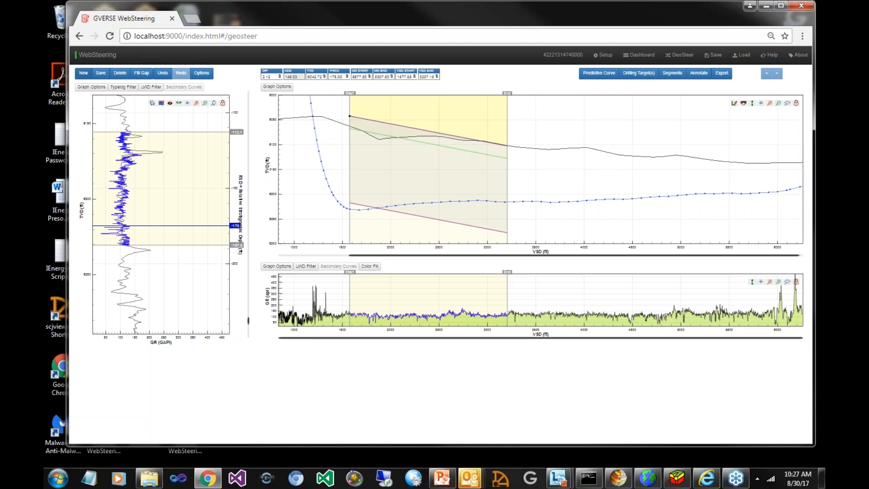
left_click(83, 73)
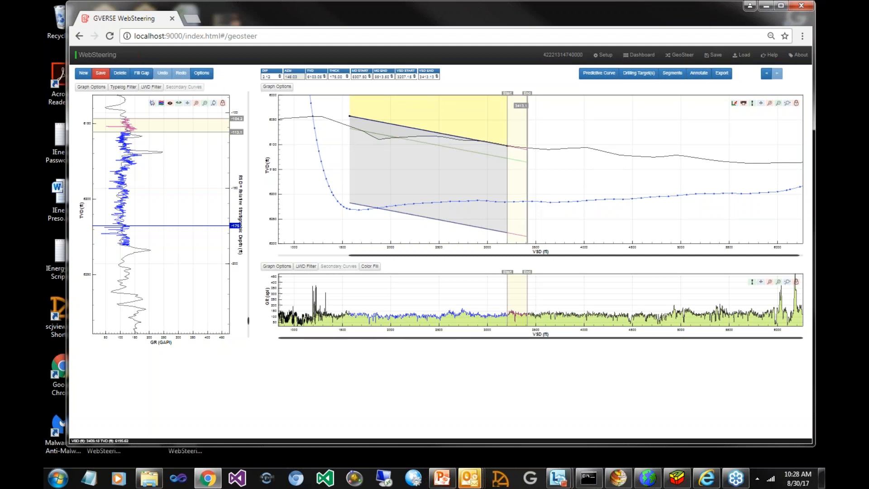
left_click_drag(526, 195, 570, 191)
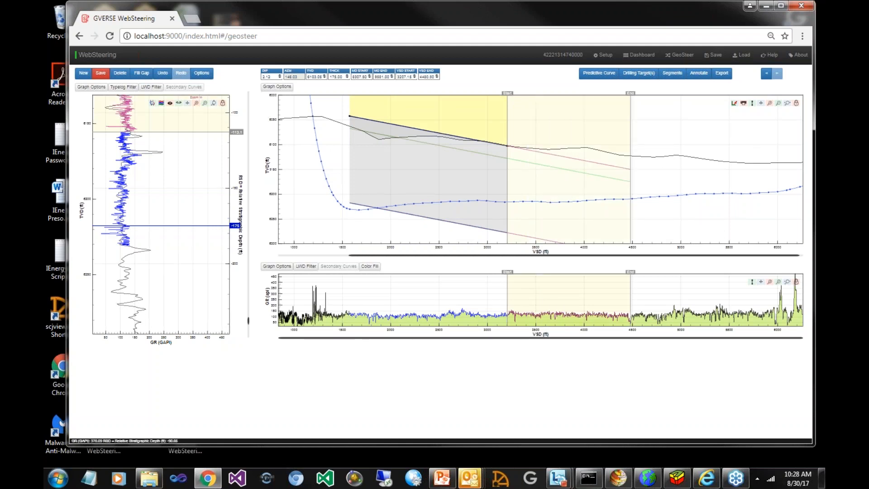
left_click(206, 103)
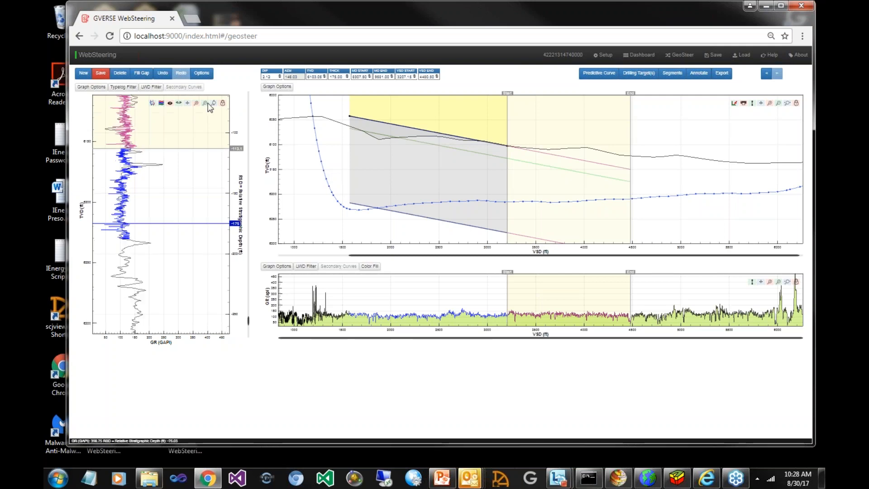
left_click(206, 104)
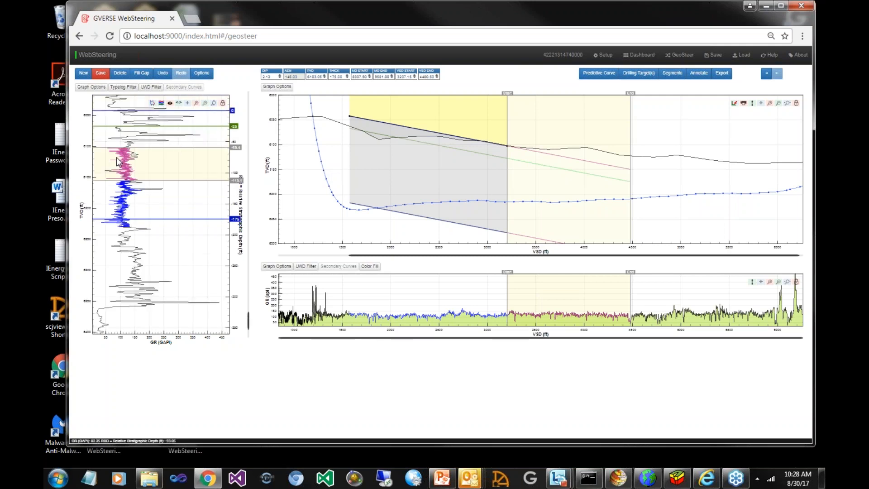
left_click_drag(115, 131, 118, 205)
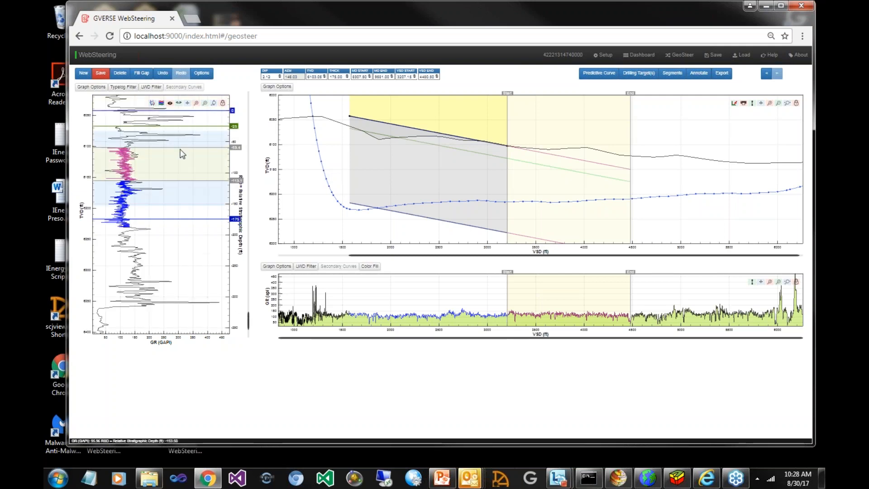
left_click(180, 149)
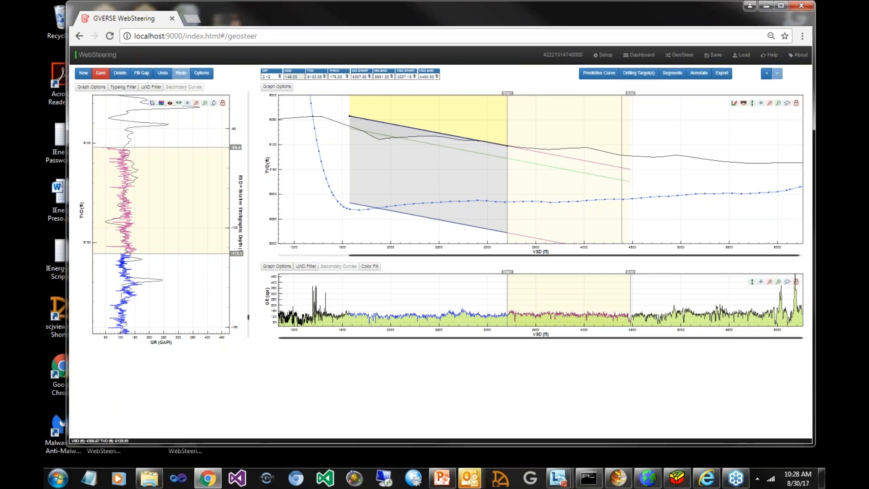
Match the second segment's GR curve to the type log by reducing its dip to 0.94
left_click(181, 155)
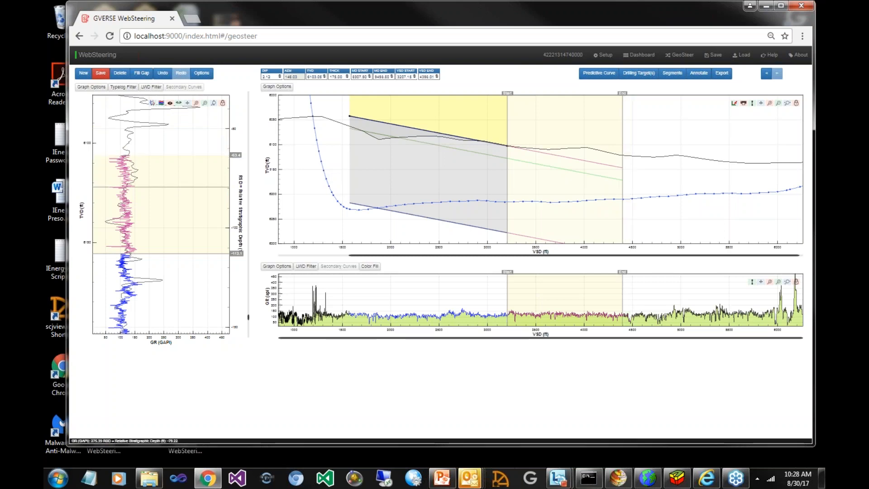
left_click(173, 186)
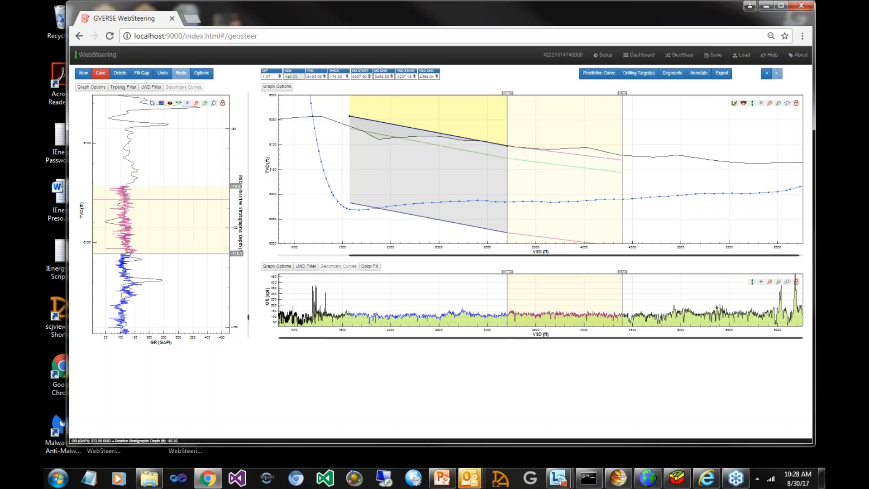
left_click(171, 196)
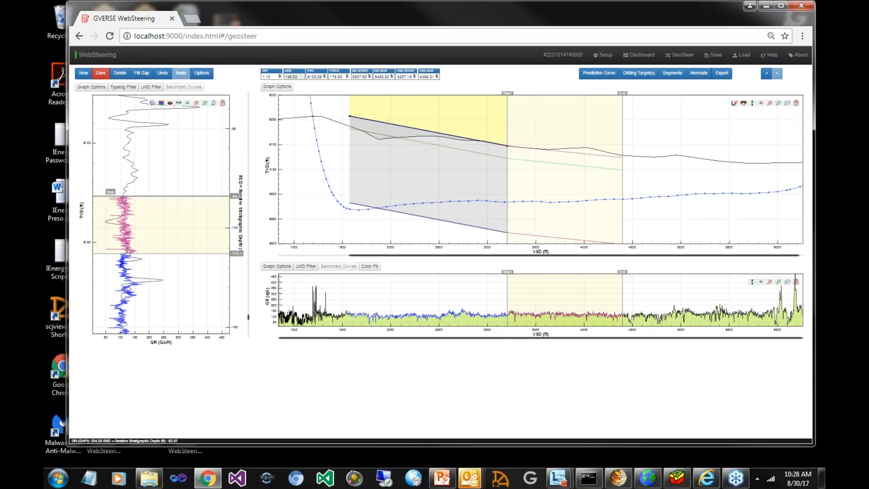
left_click_drag(176, 196, 176, 204)
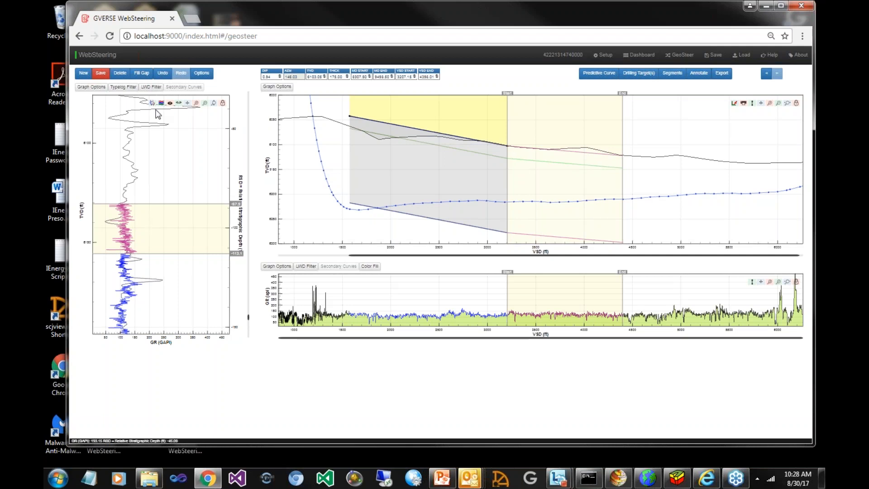
Begin a third segment at the end of the second and save it ending at about 4604 ft VSD with a dip of 0.94
left_click(82, 76)
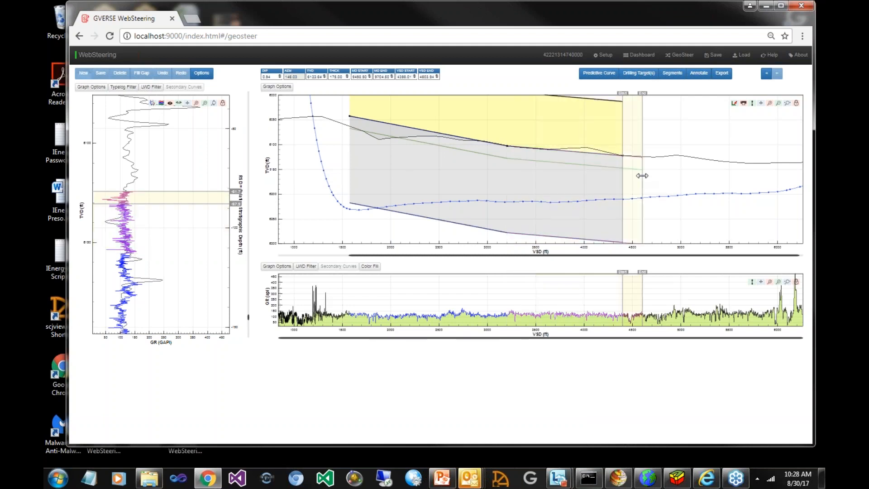
left_click(642, 175)
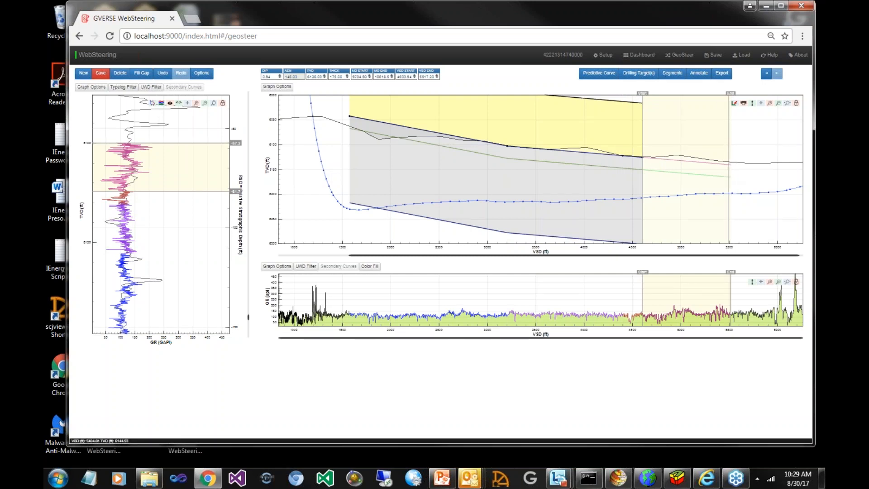
Fit a fourth segment from about 4604 to 5311 ft VSD with a dip of 0.48 against the type log and save it
left_click_drag(727, 167, 719, 169)
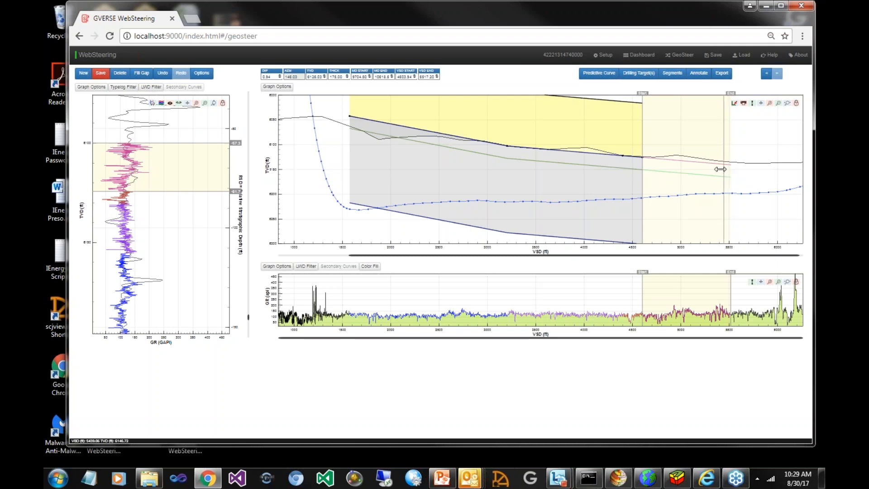
left_click_drag(720, 169, 717, 169)
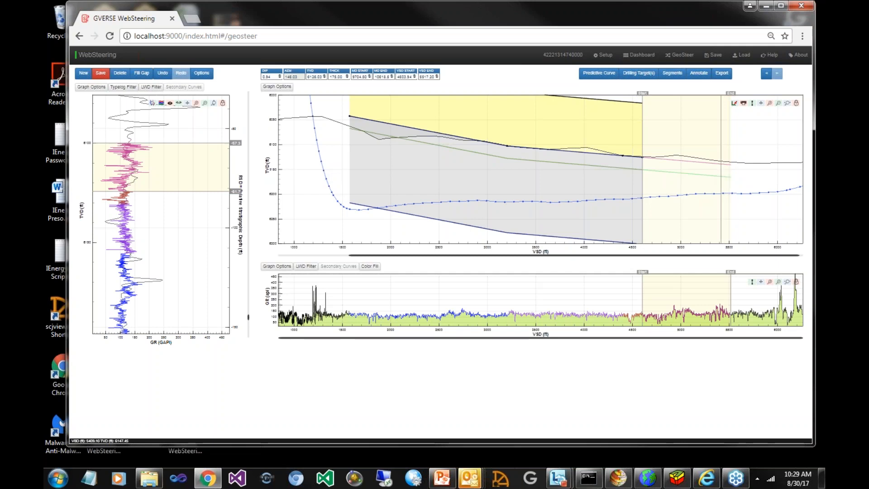
left_click_drag(235, 143, 235, 163)
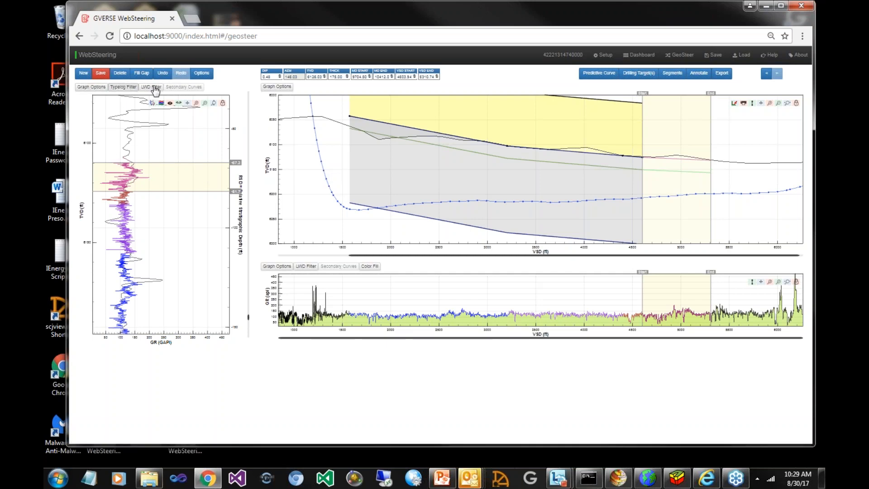
left_click(101, 74)
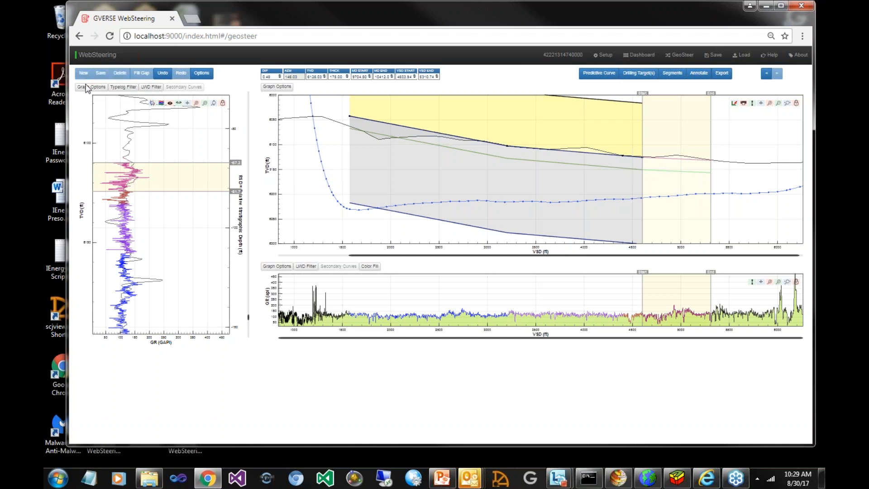
Review the type log and LWD filter settings, including the normalization and calibration options
left_click(125, 92)
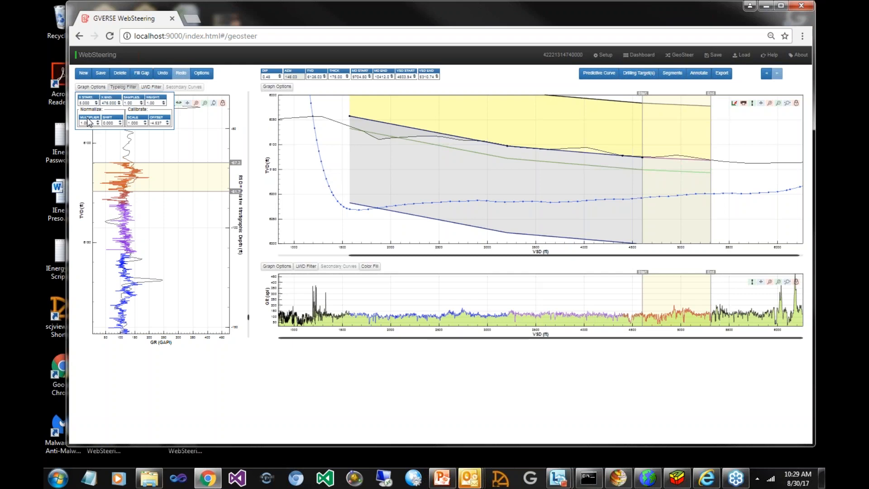
left_click(151, 90)
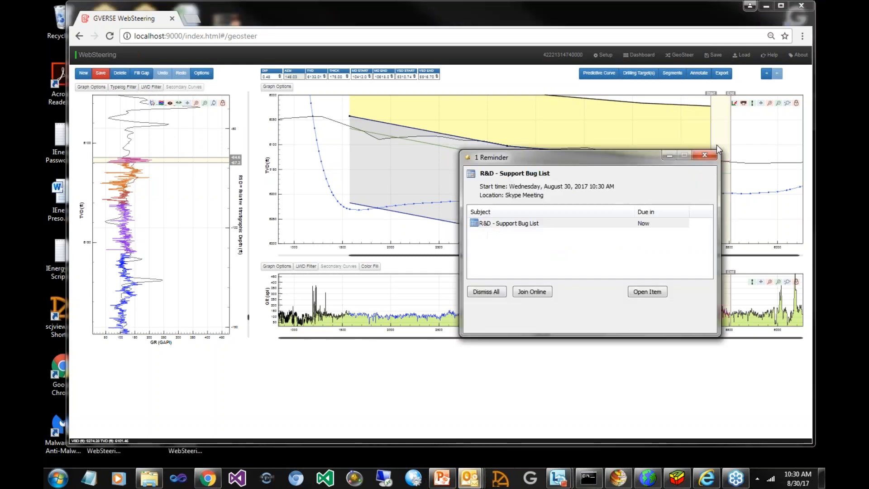
Dismiss the meeting reminder, fit the fifth segment from about 5311 ft VSD to the well's end with a dip of 1.16, and save it
left_click(712, 156)
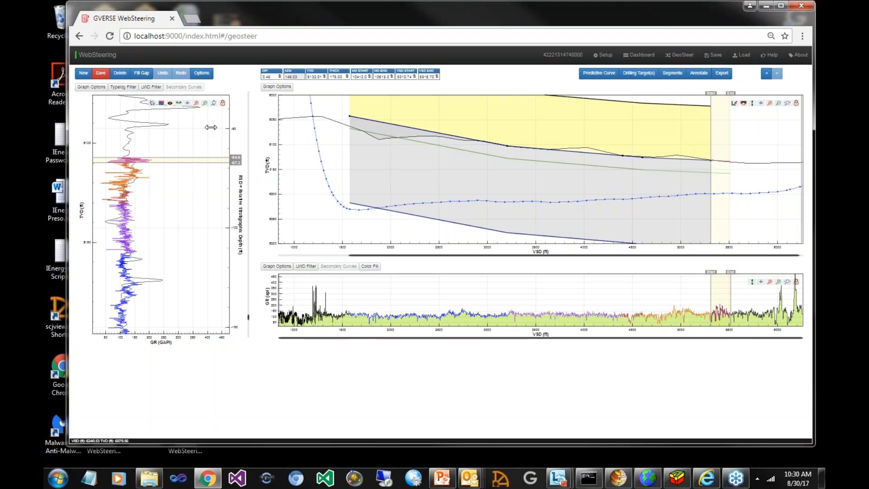
left_click(204, 104)
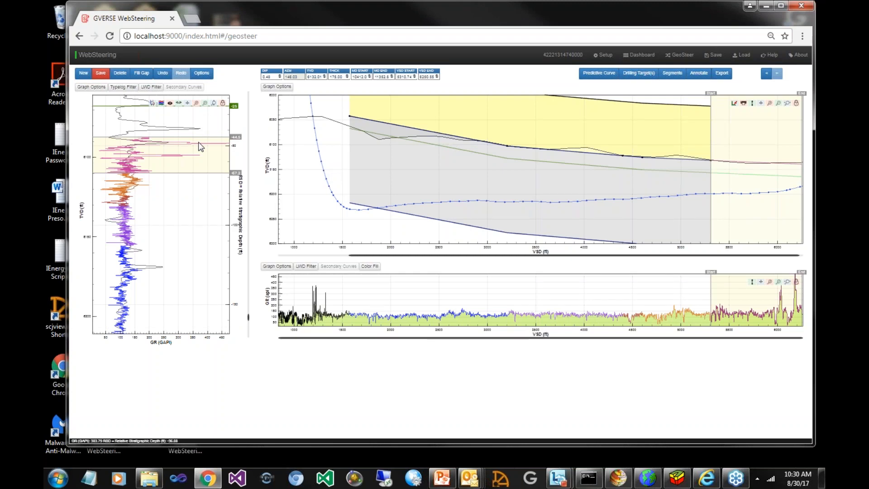
left_click_drag(198, 151, 192, 138)
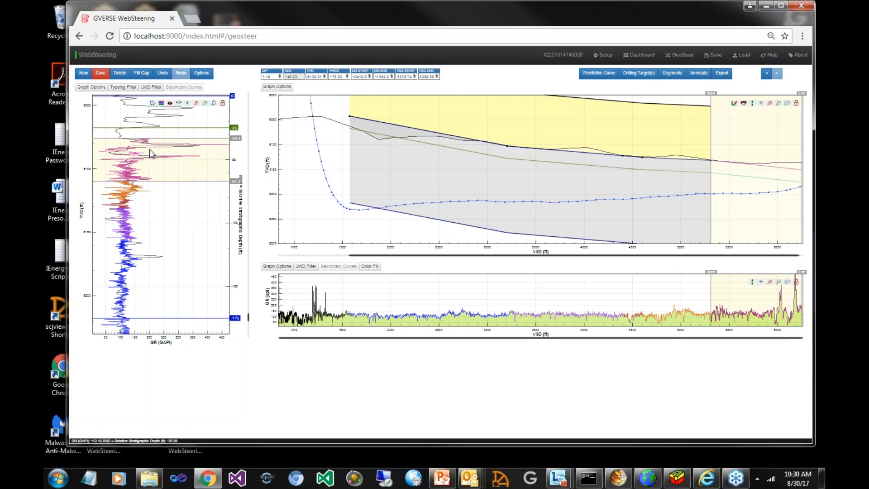
left_click(99, 78)
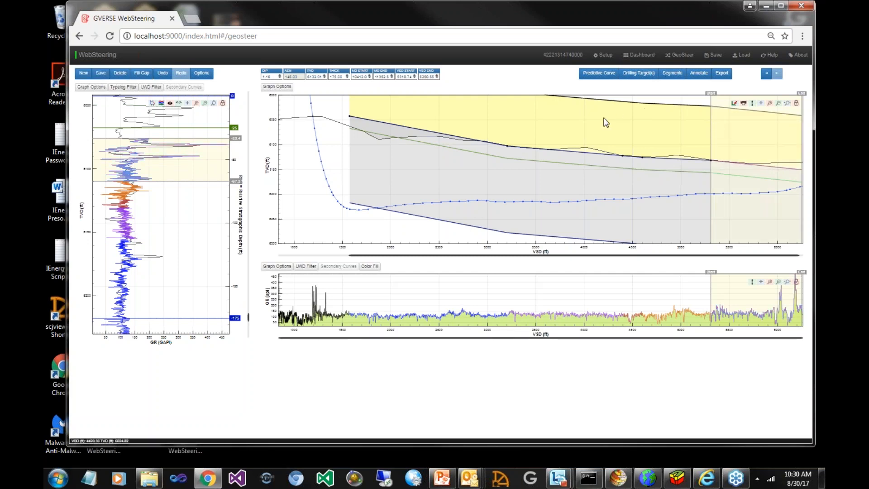
Add a text annotation reading "Annotation" to the cross-section near the upper boundary of the second segment
left_click(699, 73)
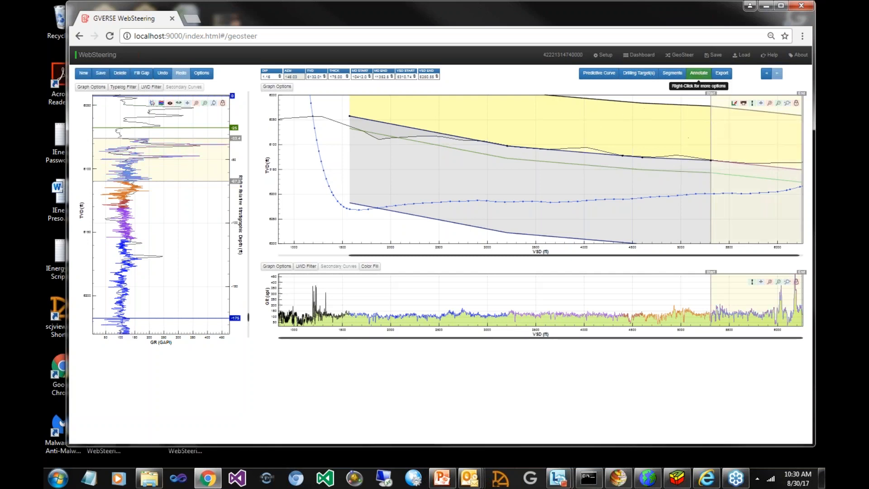
left_click(604, 150)
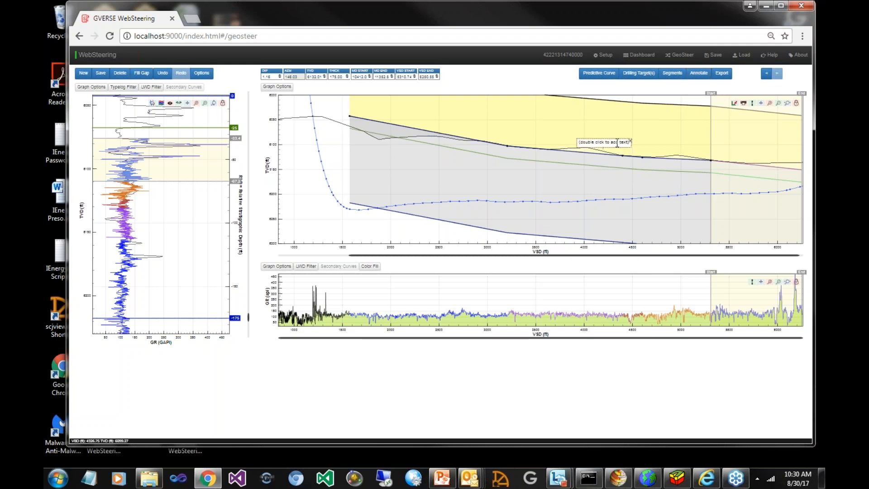
double_click(617, 143)
key("ctrl+a")
type("A")
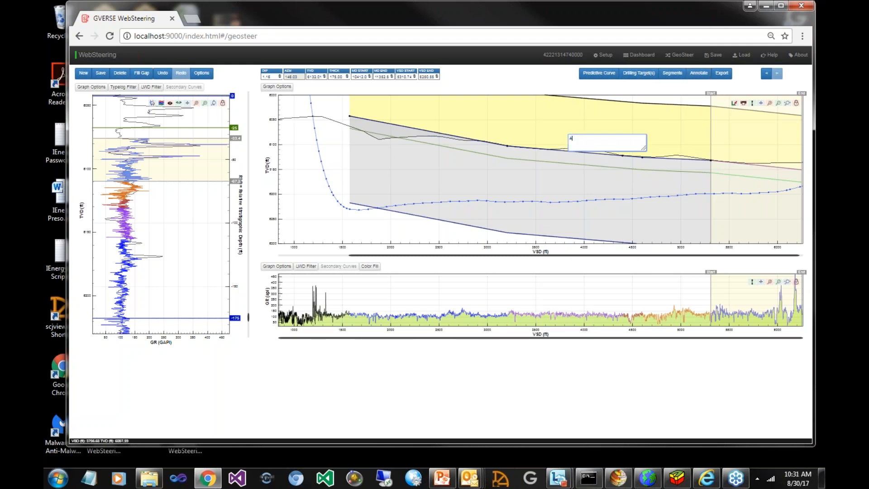
type("nnotation")
left_click(601, 120)
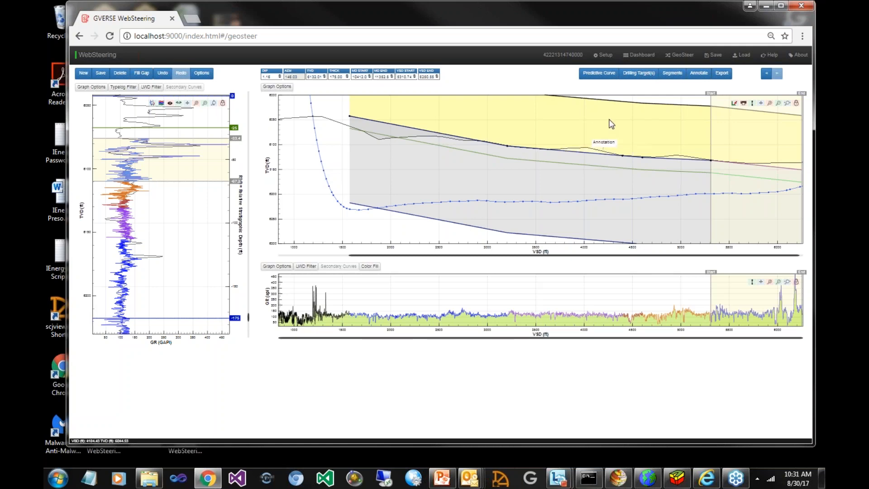
Format the annotation in larger, bold red text and move its label up and to the left of its anchor point
left_click(701, 74)
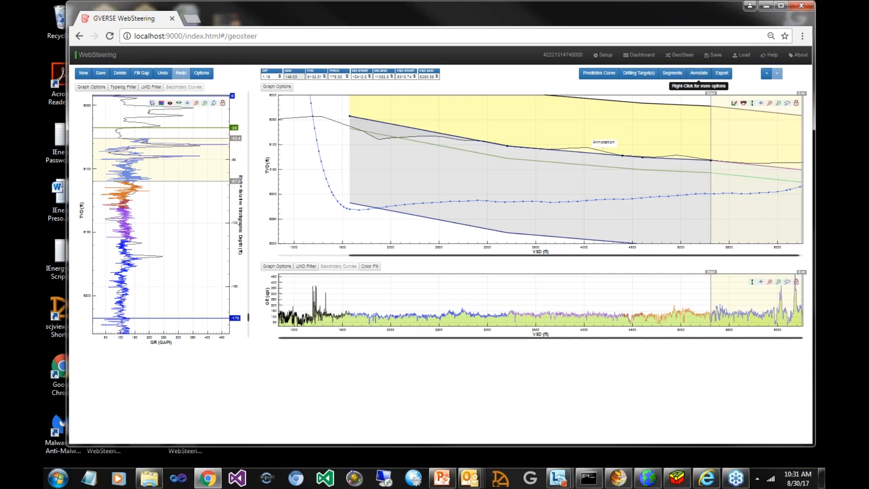
right_click(700, 73)
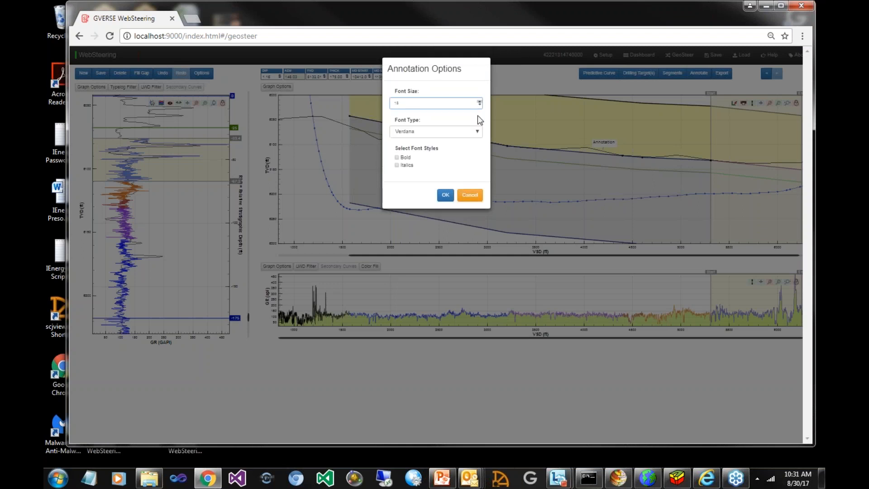
key("Return")
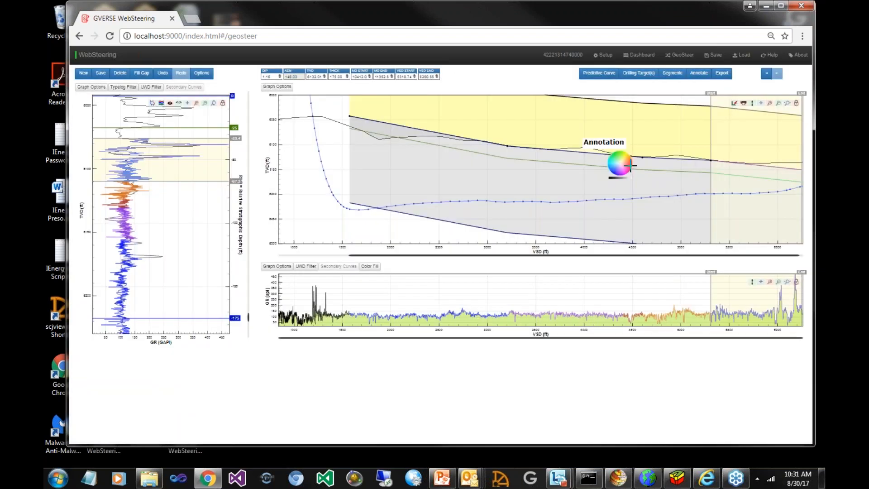
left_click(630, 166)
mouse_move(608, 145)
left_mouse_down()
mouse_move(564, 133)
mouse_move(589, 130)
mouse_move(572, 133)
left_mouse_up()
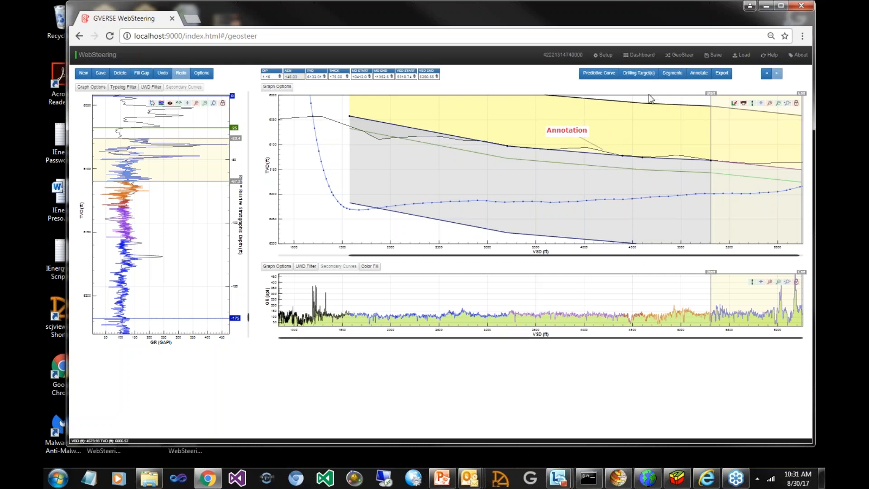
View the segments table, and overlay the predictive curve on the horizontal GR log in red
left_click(673, 74)
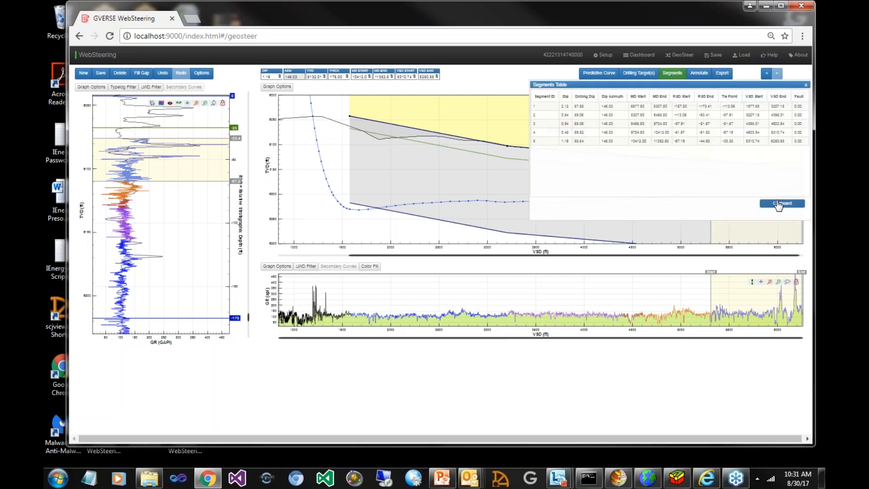
left_click(599, 73)
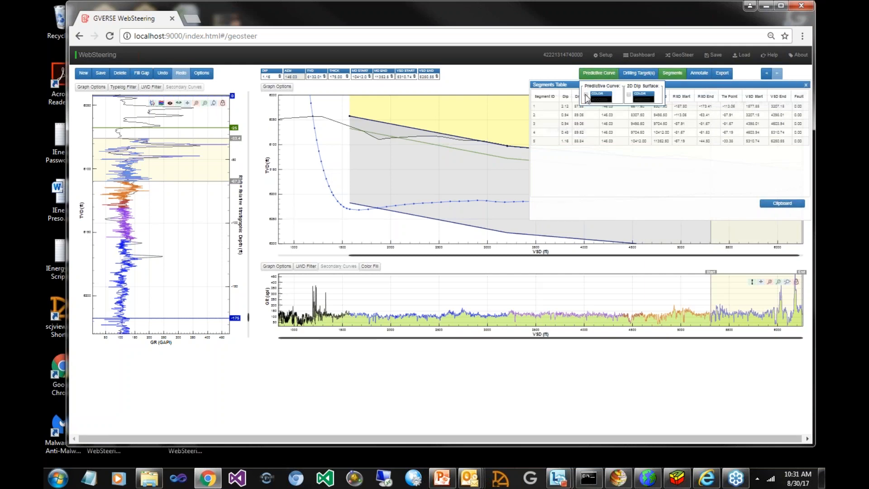
left_click(602, 97)
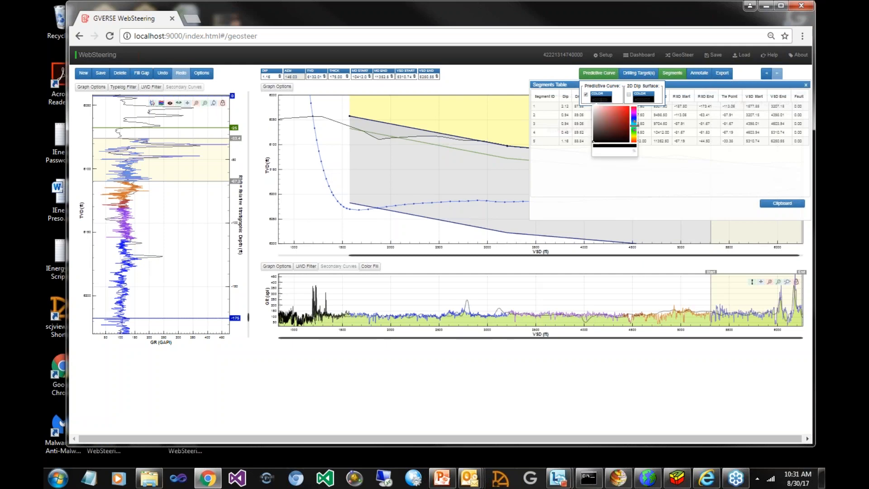
left_click(626, 107)
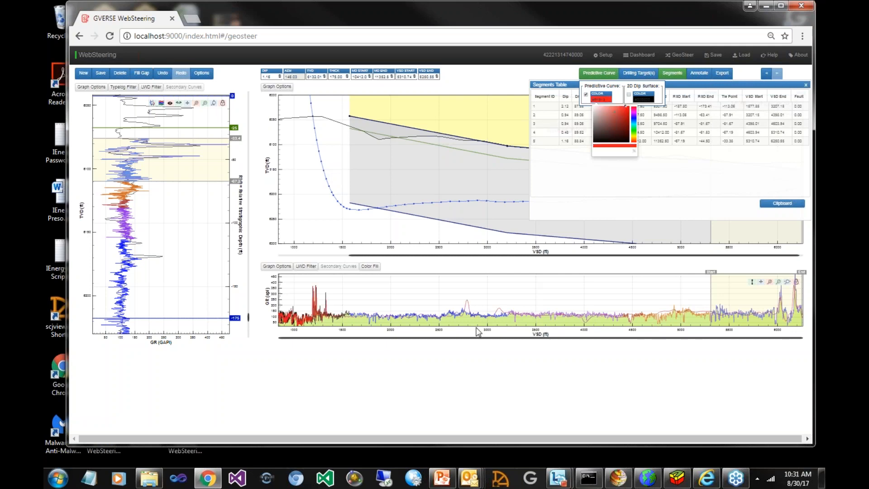
left_click(590, 74)
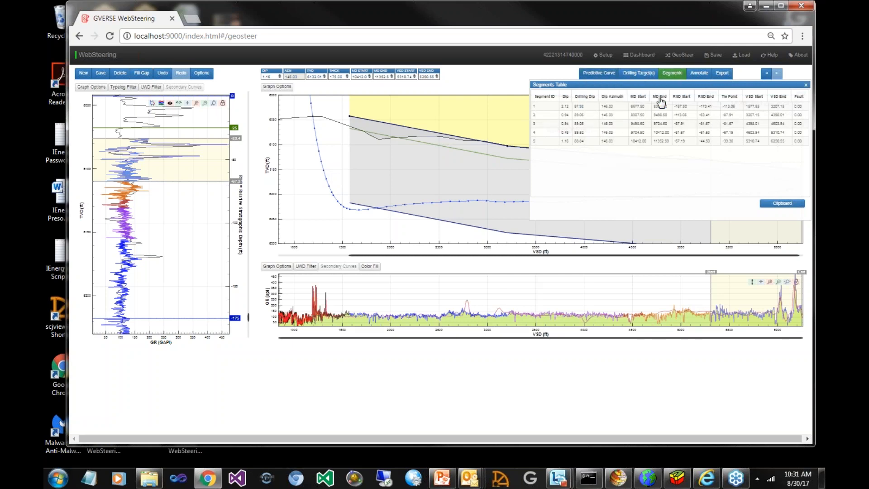
left_click(580, 234)
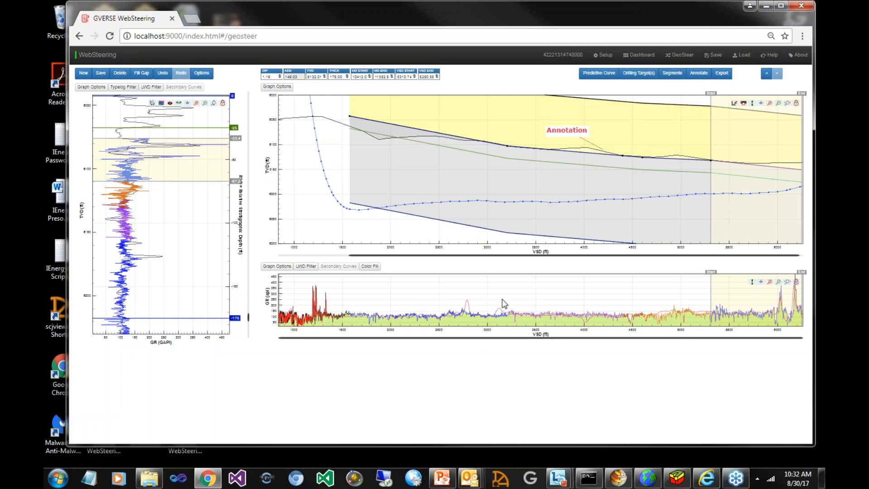
Select the fourth segment, shift it up to about 6114 ft TVD as a trial fault, and move it back in line with its neighbours
left_click_drag(450, 300, 514, 304)
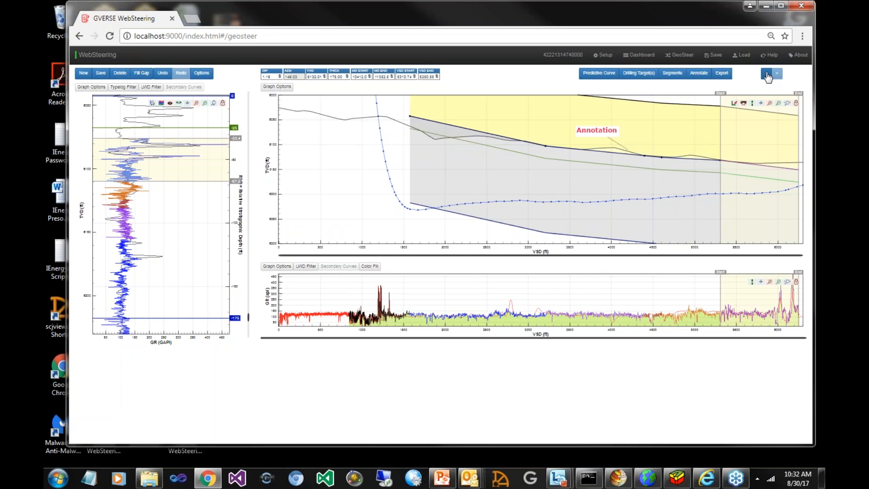
left_click(767, 73)
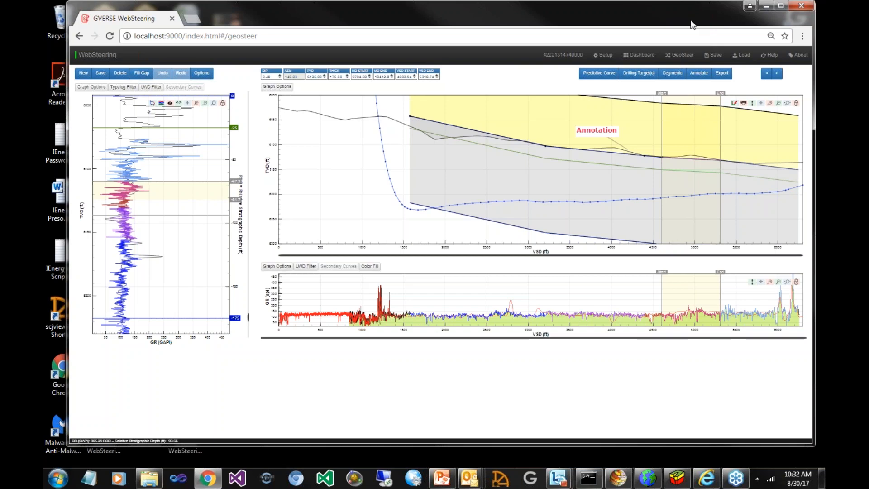
left_click_drag(693, 25, 690, 36)
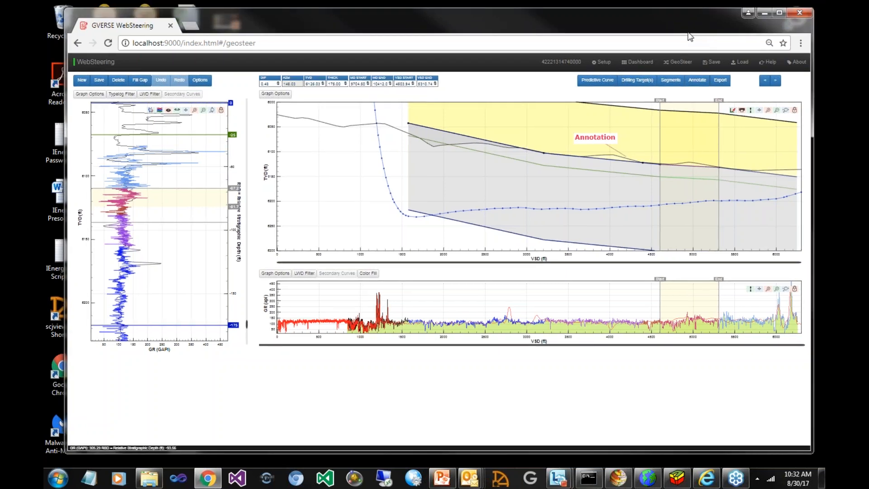
mouse_move(688, 33)
left_mouse_down()
mouse_move(673, 22)
mouse_move(680, 22)
left_mouse_up()
left_click_drag(667, 164, 667, 158)
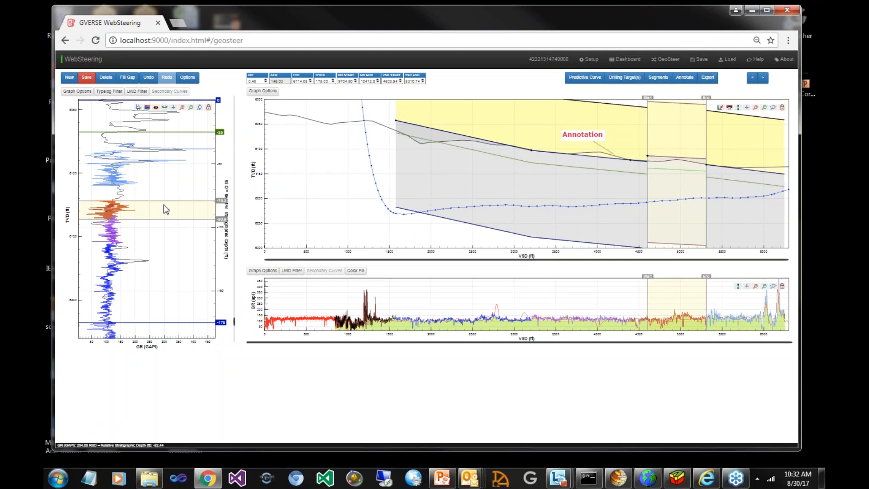
left_click_drag(163, 219, 164, 205)
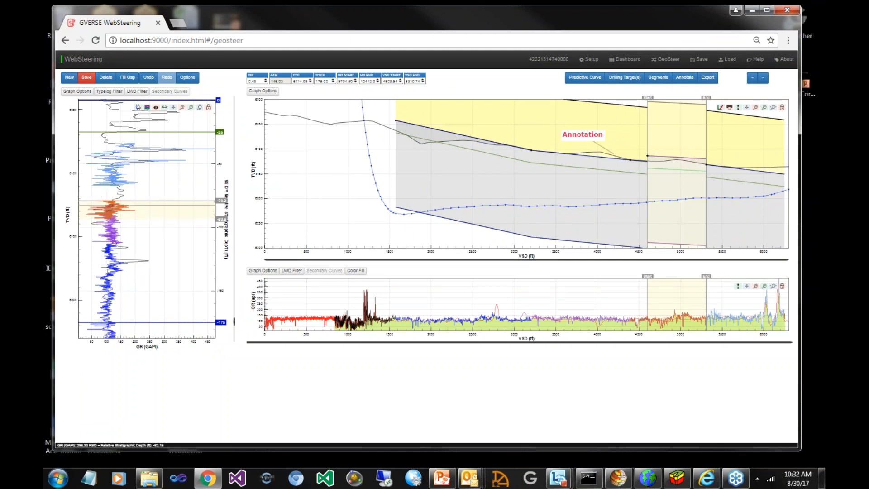
left_click(456, 123)
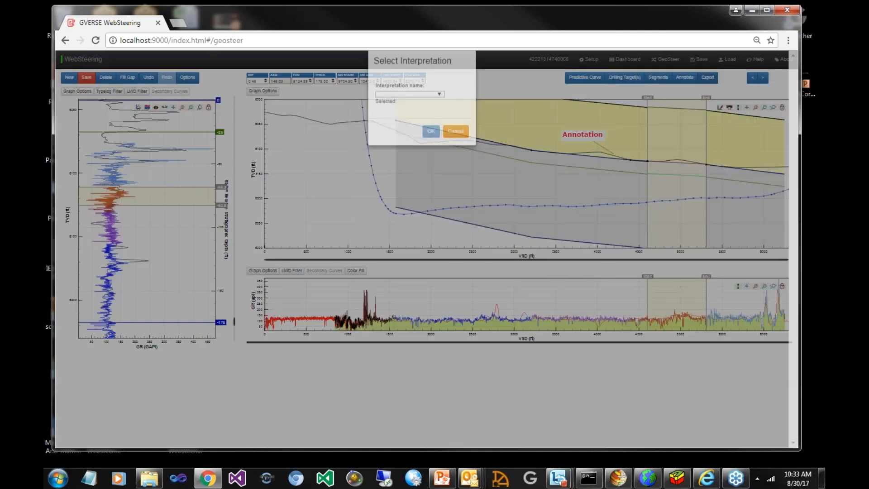
Export the geosteering interpretation using the Unconventional Resource interpretation name
left_click(437, 106)
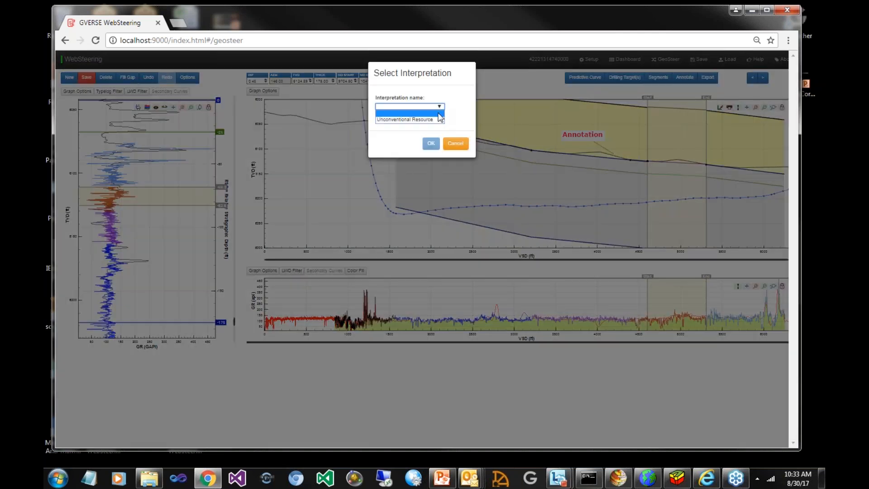
left_click(433, 120)
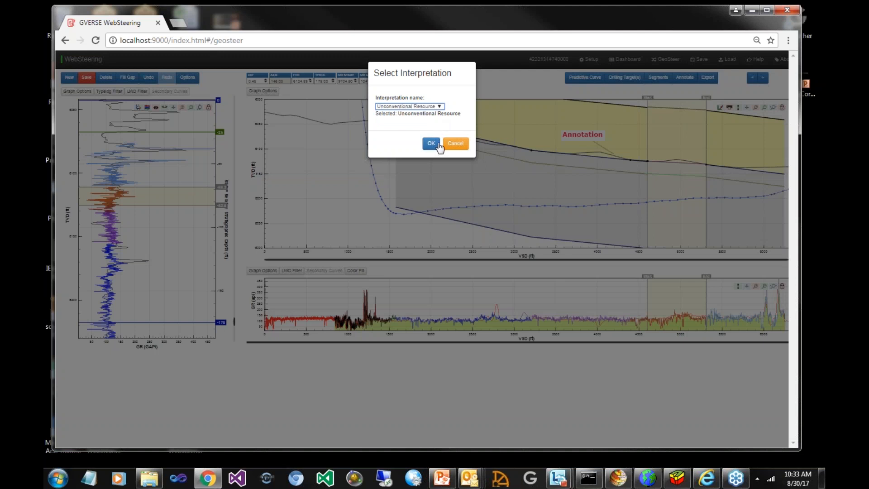
left_click(433, 144)
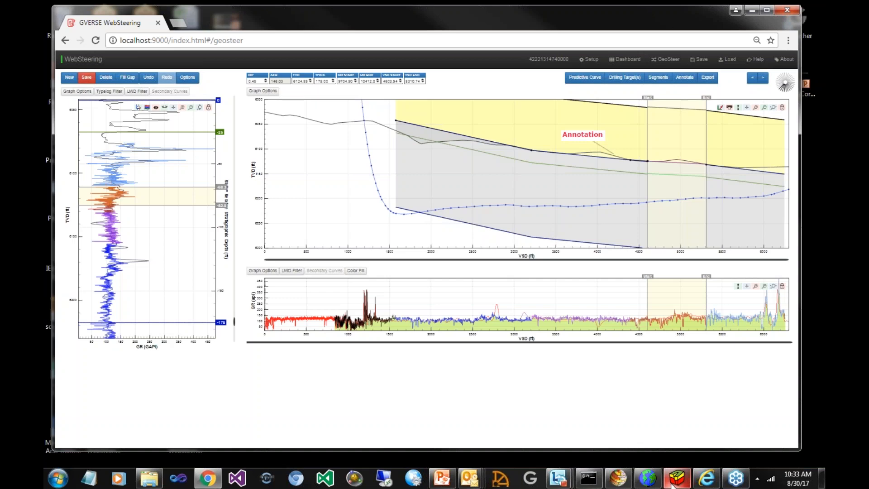
mouse_move(673, 484)
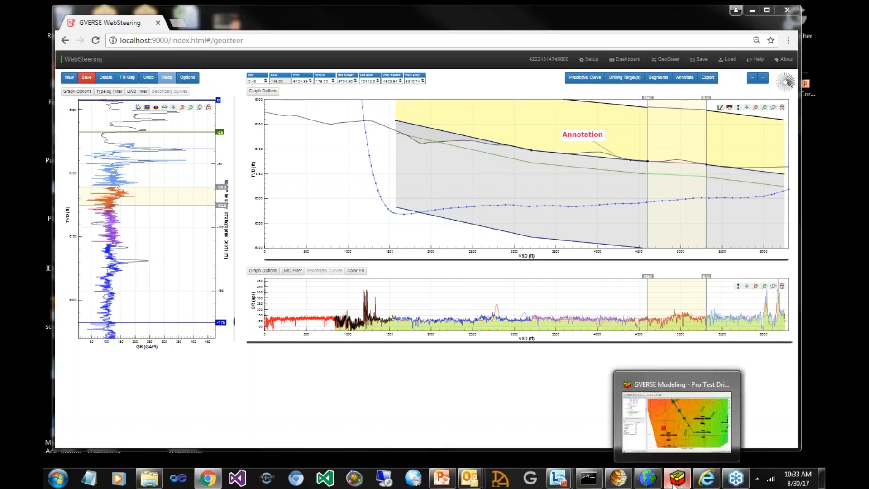
left_click(674, 483)
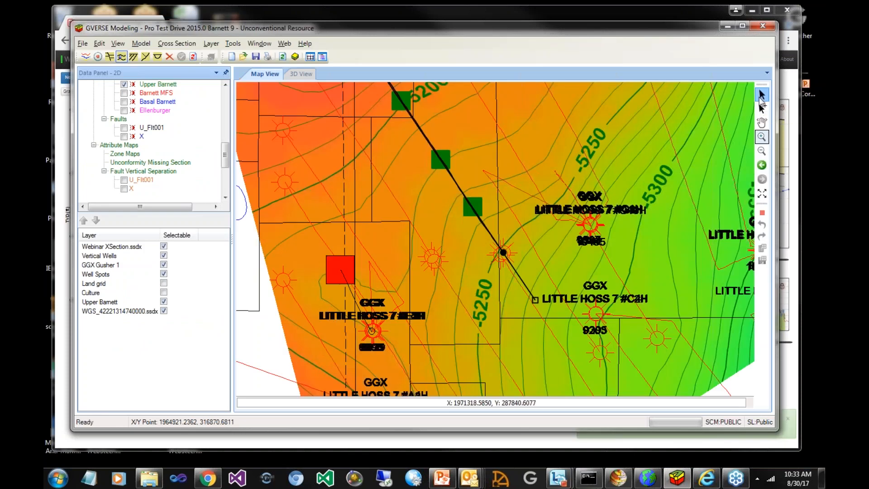
right_click(433, 264)
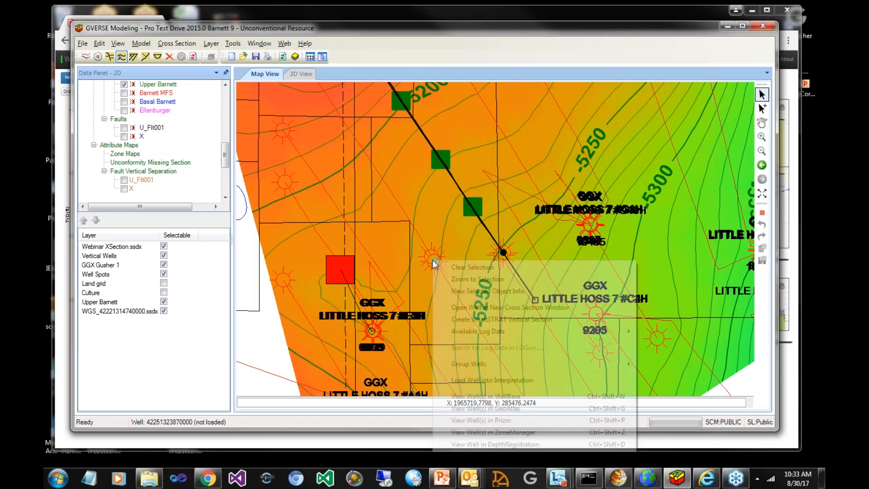
left_click(432, 258)
right_click(432, 259)
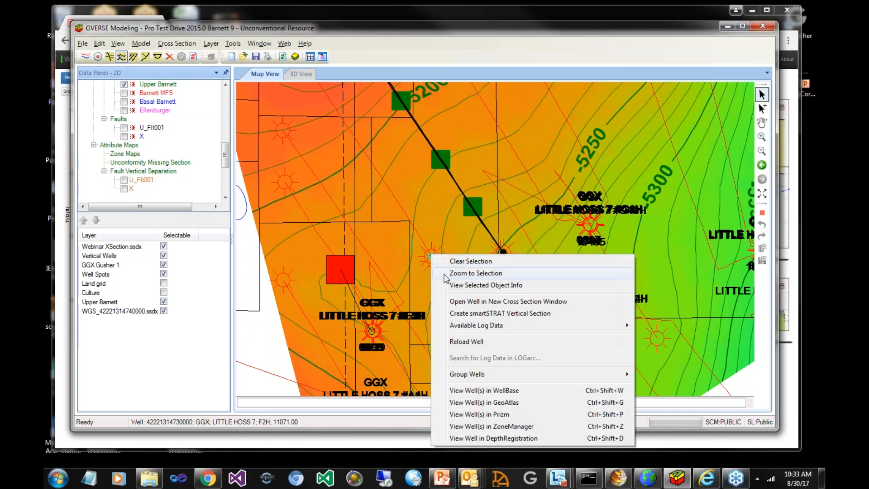
left_click(426, 265)
left_click(426, 266)
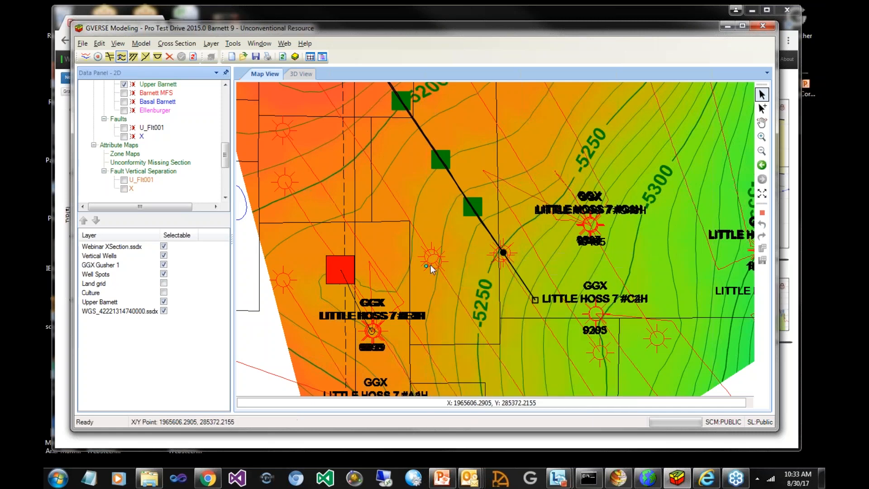
left_click(432, 259)
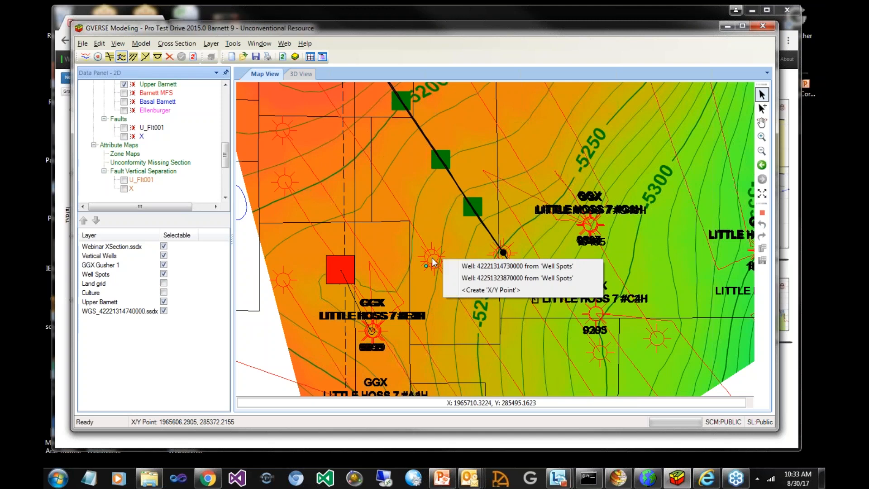
left_click(431, 254)
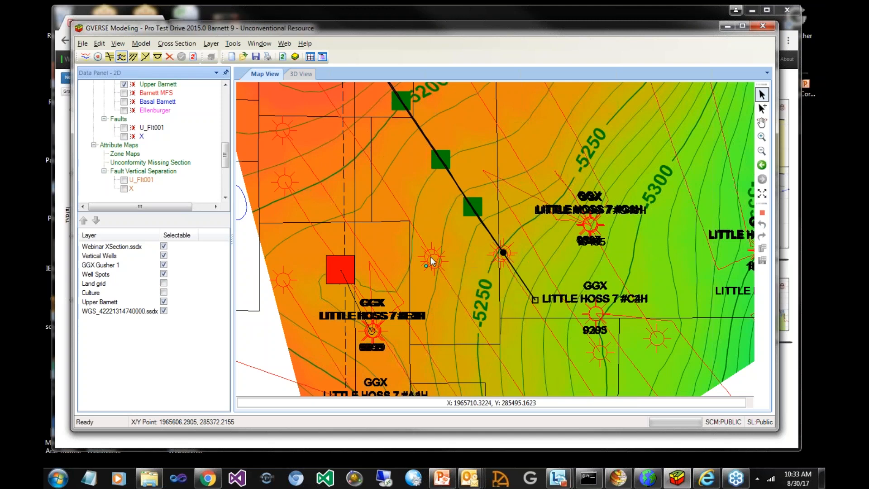
left_click(430, 255)
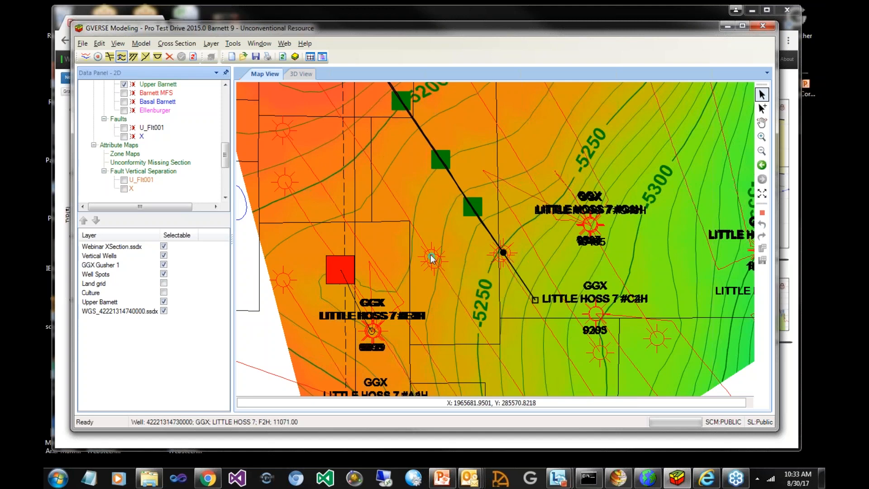
Try to create a smartSTRAT vertical section for the selected well, and return to the map from WellBase
right_click(431, 258)
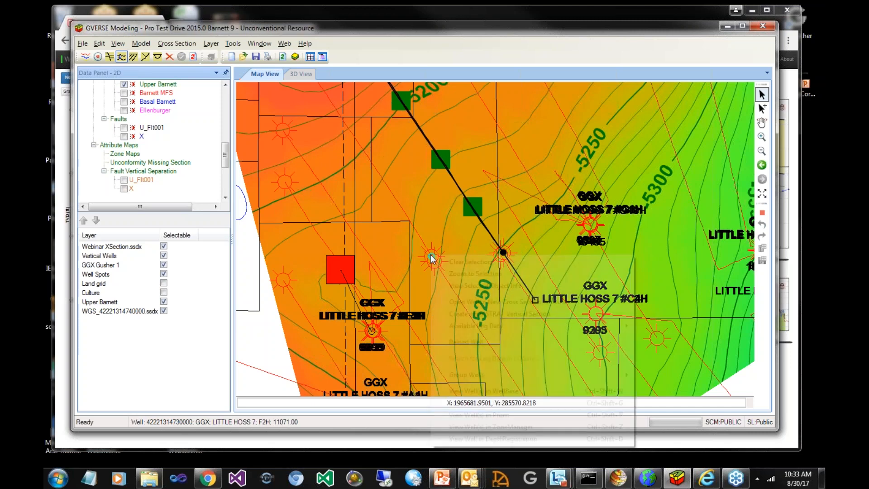
left_click(513, 315)
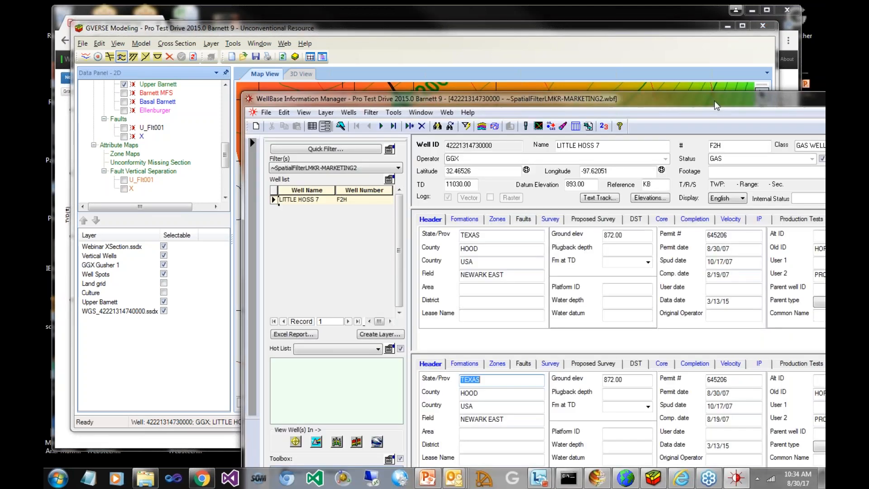
key("alt+Tab")
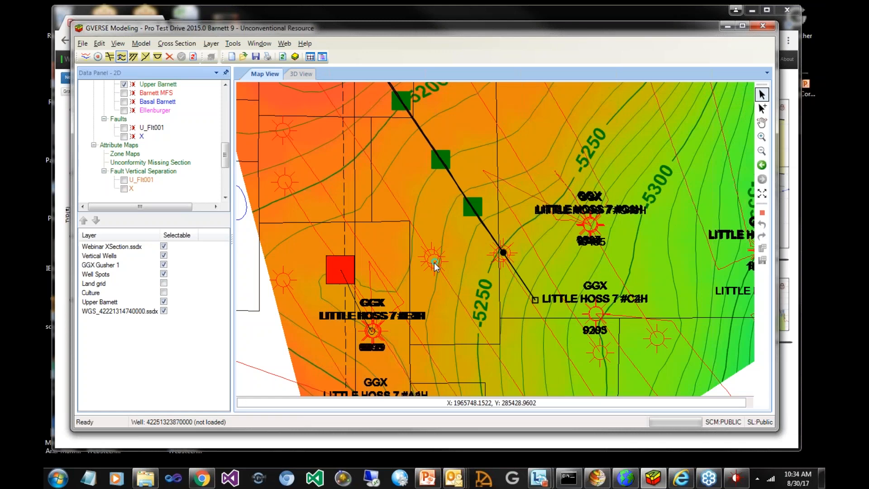
right_click(433, 263)
left_click(490, 322)
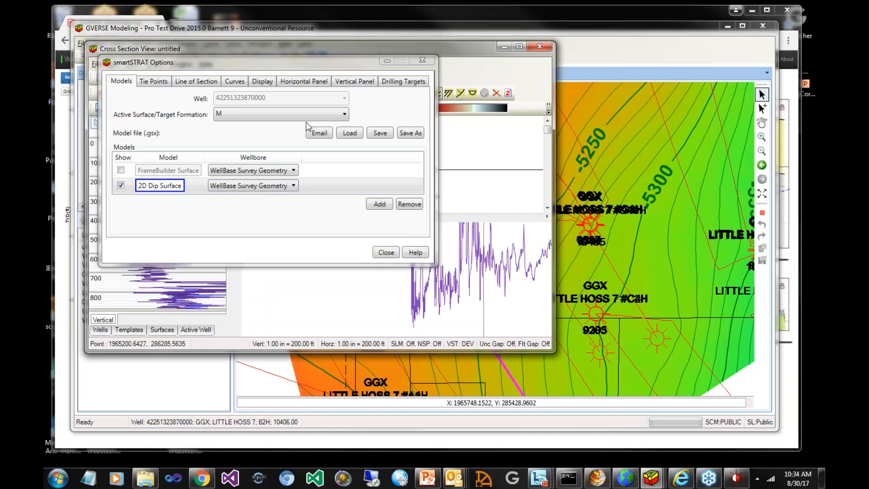
left_click(352, 138)
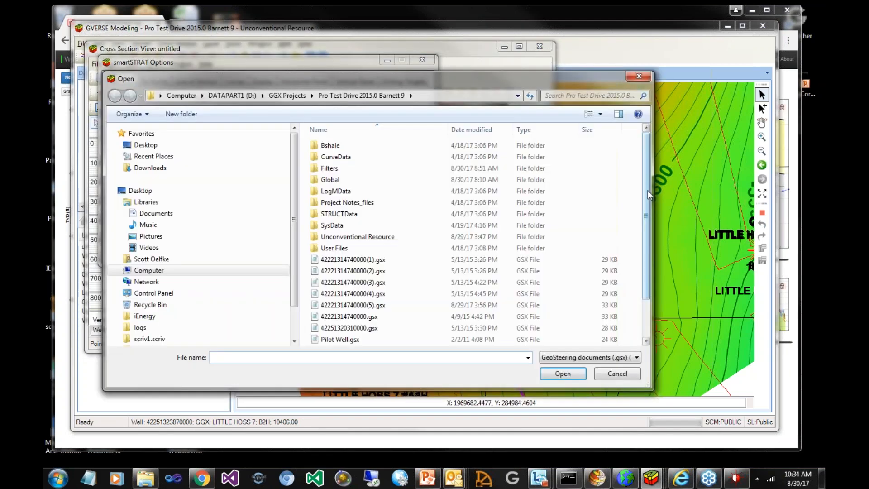
scroll(388, 253, "down", 2)
left_click(359, 337)
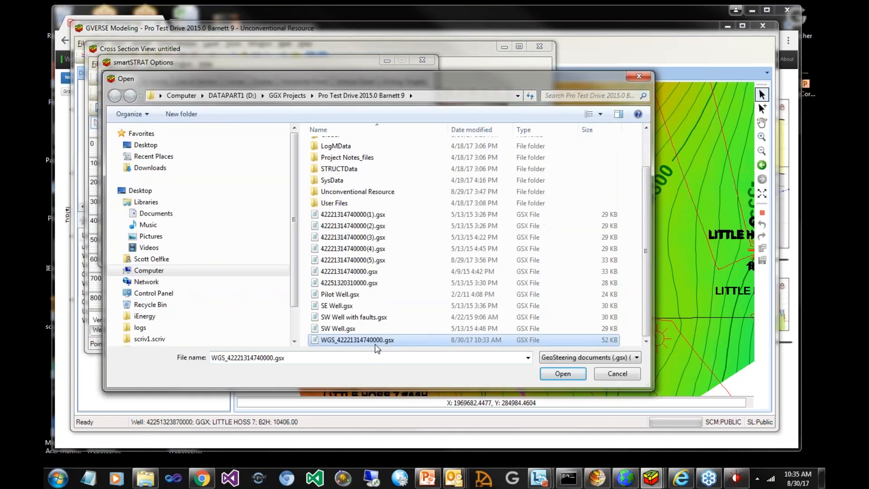
left_click(568, 378)
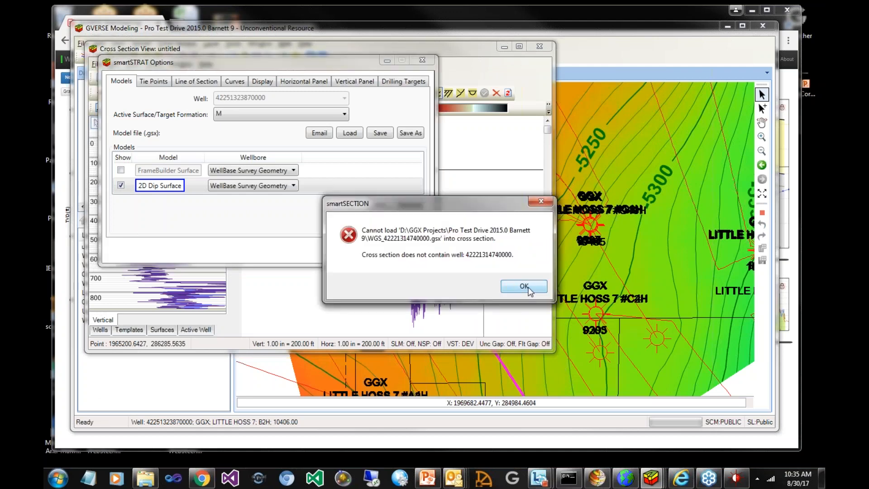
left_click(524, 286)
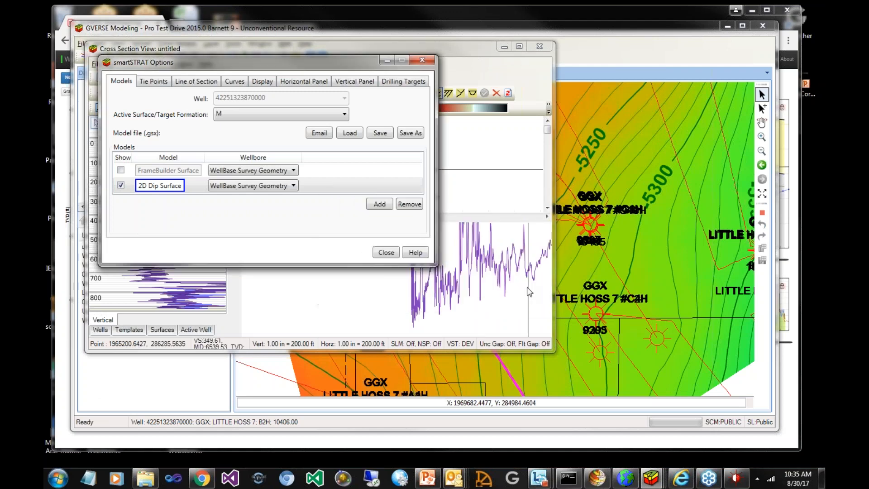
Retry loading WGS_42221314740000.gsx into the same vertical section, and close its smartSTRAT options
left_click(351, 136)
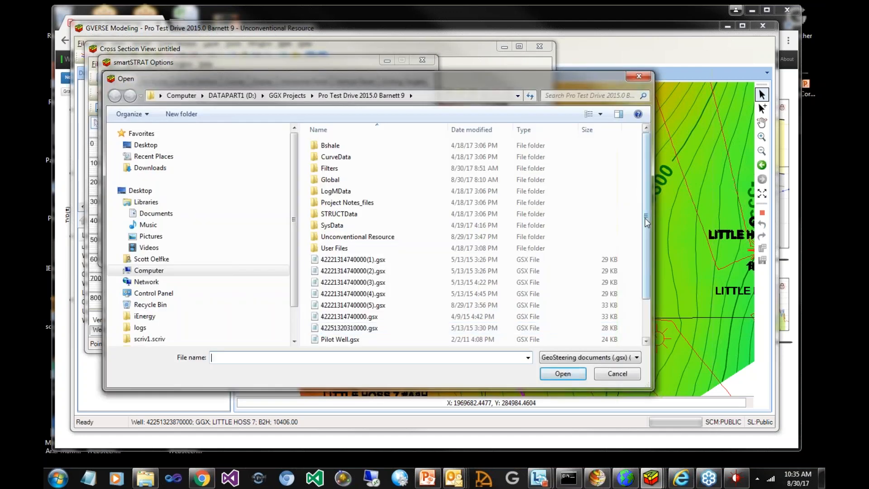
left_click_drag(645, 217, 644, 251)
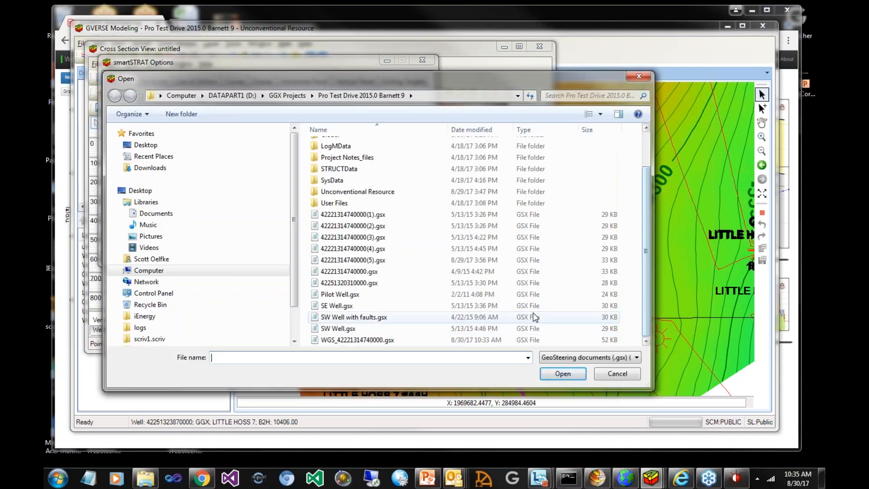
left_click(433, 340)
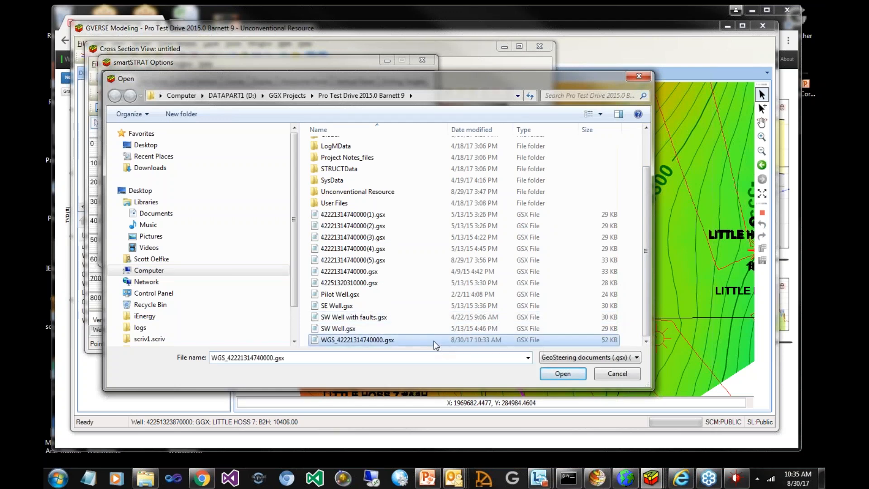
left_click(566, 372)
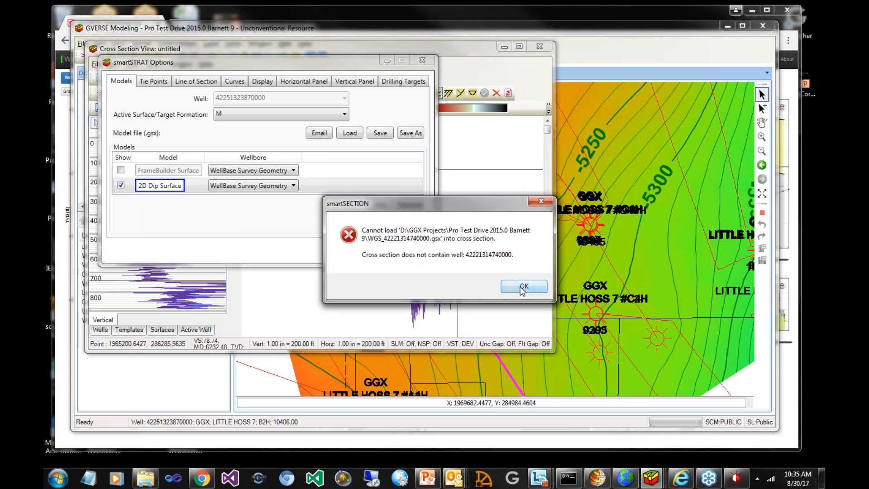
left_click(522, 287)
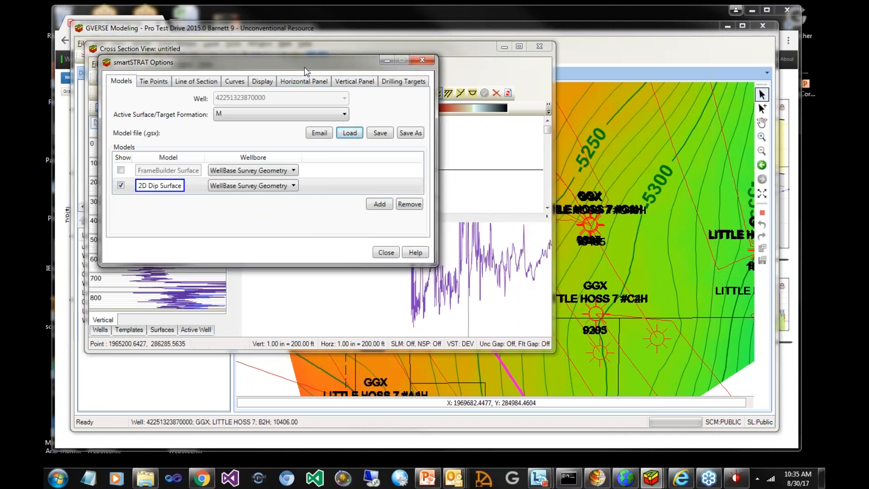
left_click_drag(306, 71, 441, 98)
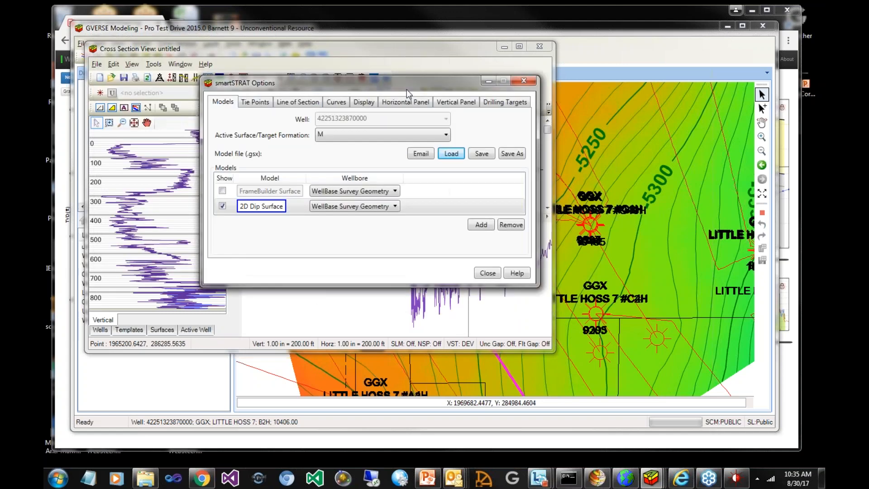
left_click(489, 277)
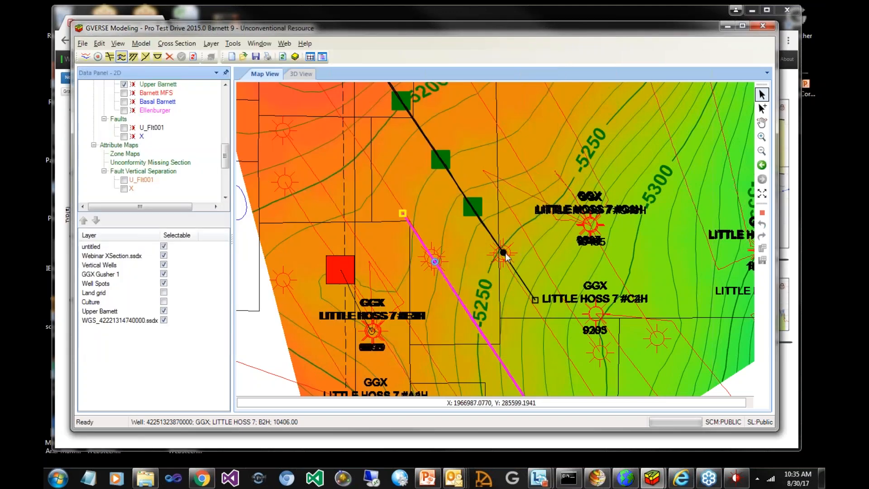
right_click(506, 256)
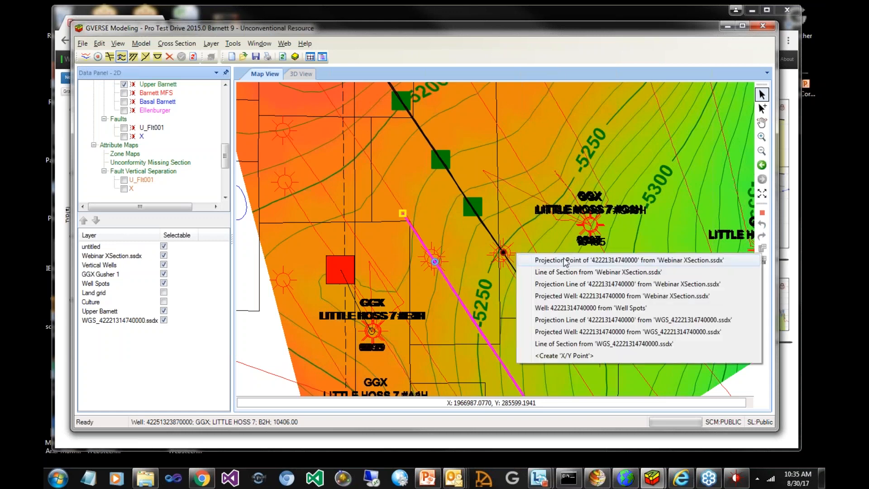
left_click(506, 256)
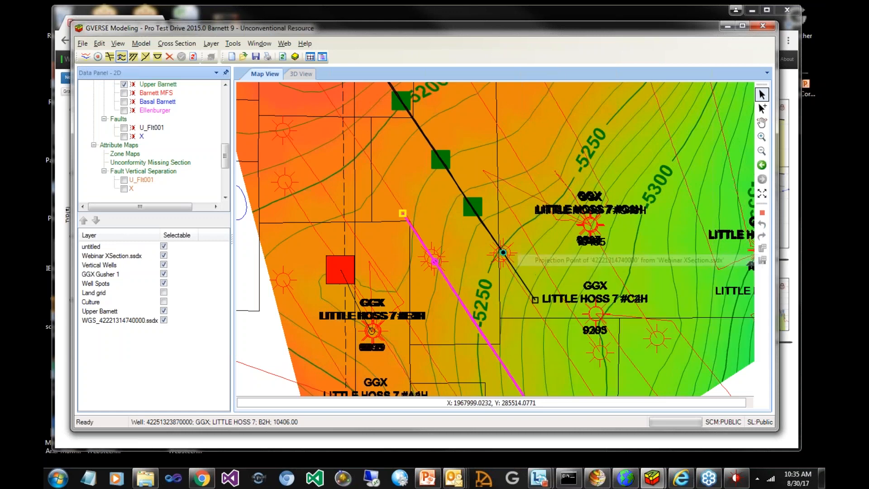
right_click(506, 257)
mouse_move(571, 177)
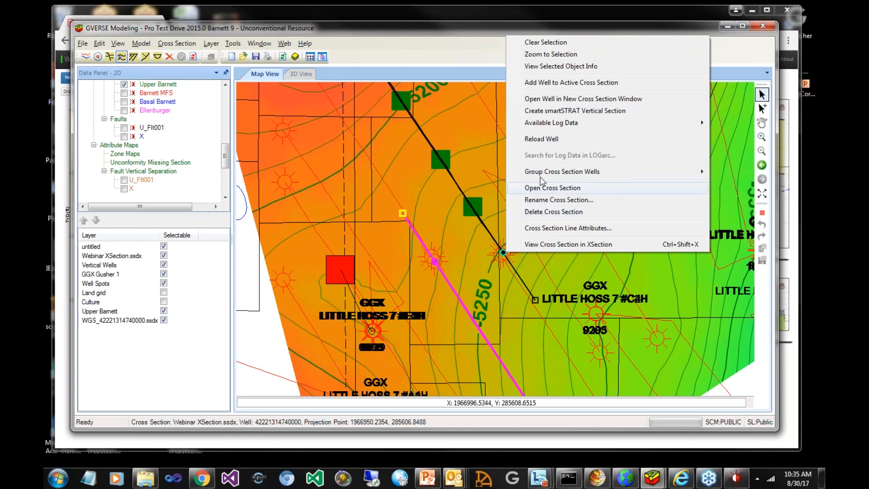
left_click(547, 111)
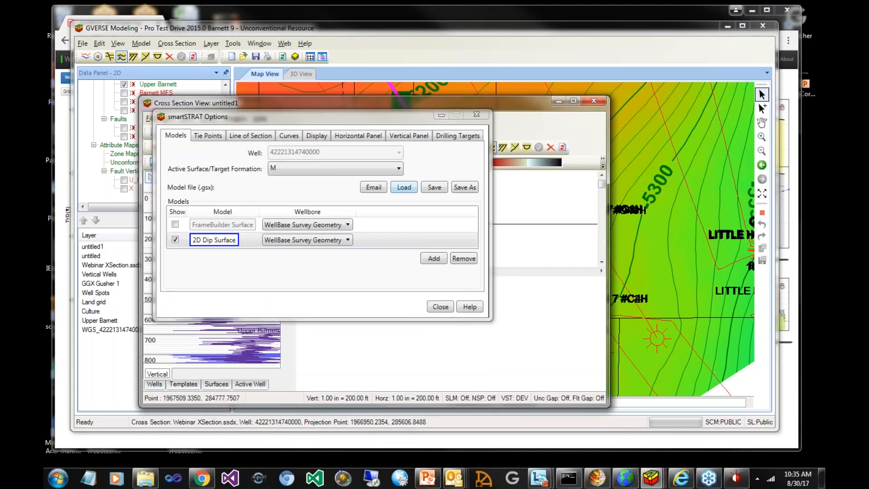
Load the exported geosteering model WGS_42221314740000.gsx into the new vertical section
left_click(404, 187)
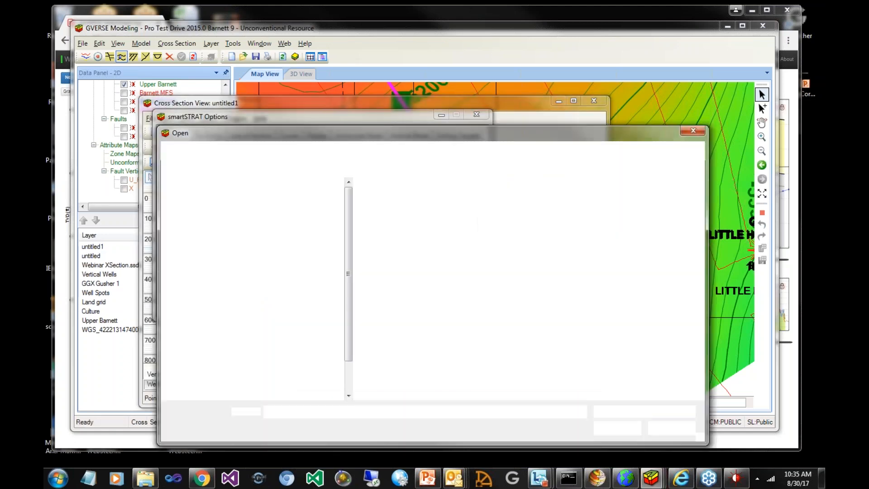
scroll(520, 316, "down", 2)
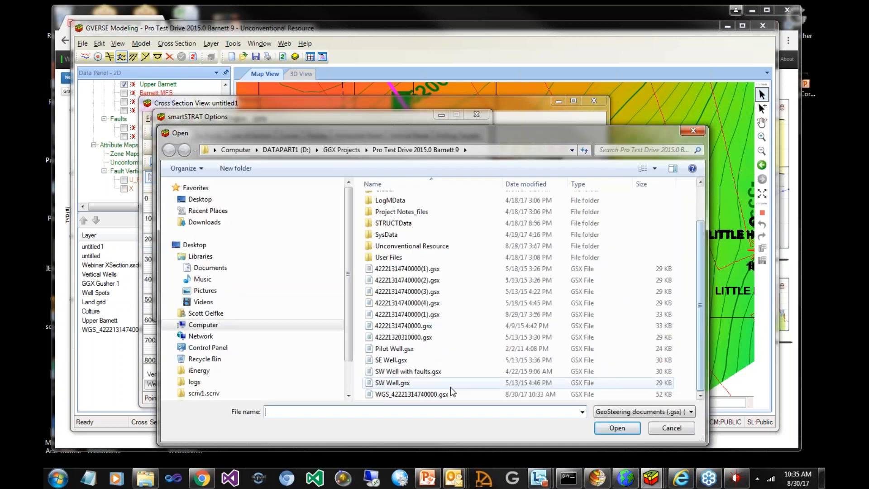
left_click(596, 393)
left_click(616, 429)
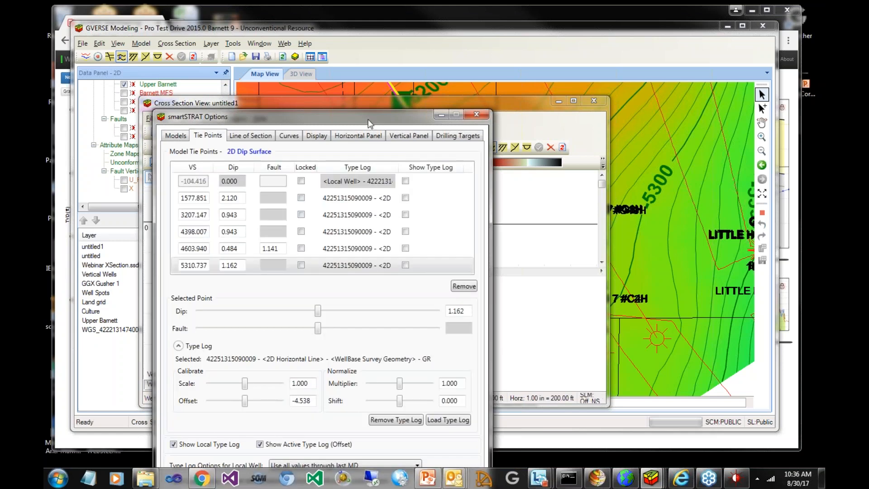
Show the type log for all six tie points of the 2D Dip Surface model, and bring the cross section window into focus
left_click_drag(368, 120, 407, 74)
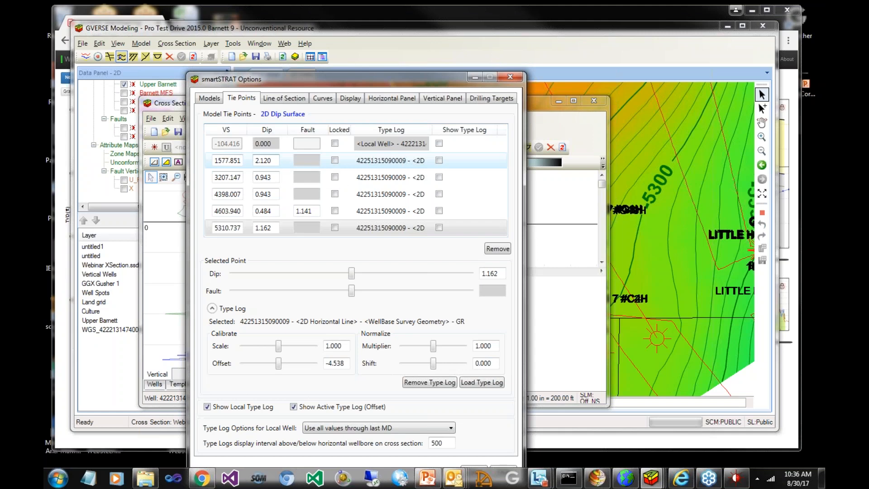
left_click(439, 144)
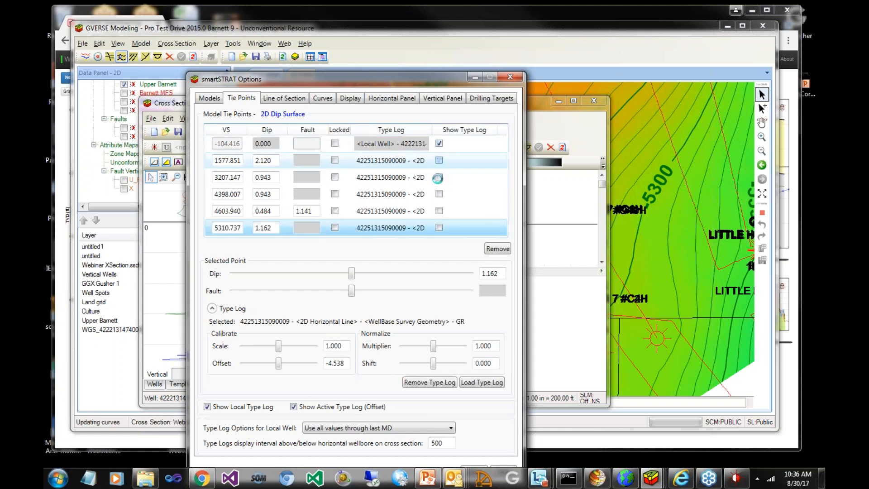
left_click(439, 178)
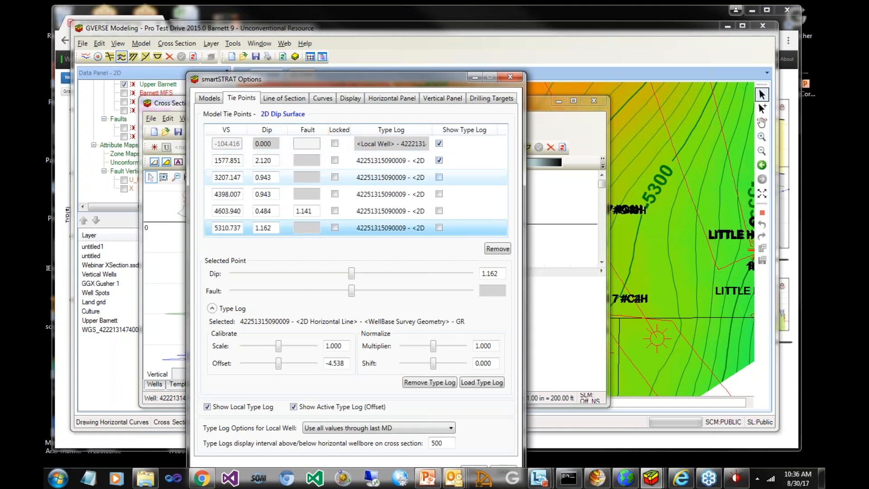
left_click(439, 194)
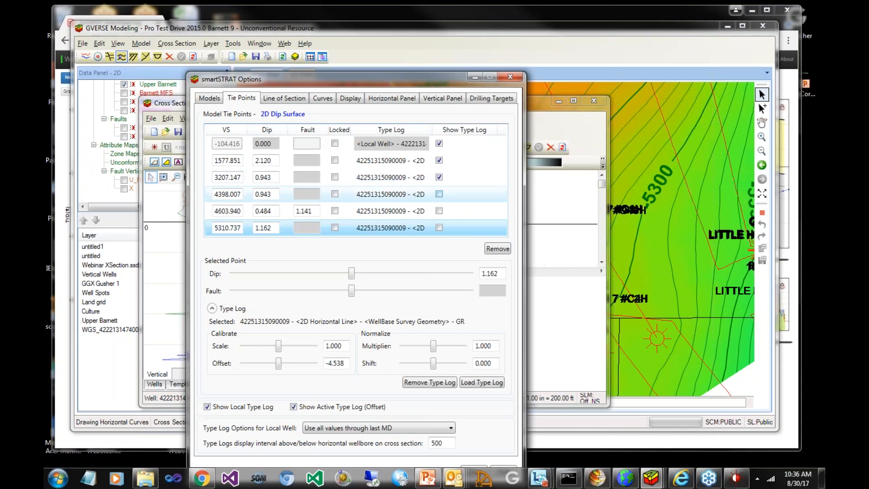
left_click(438, 228)
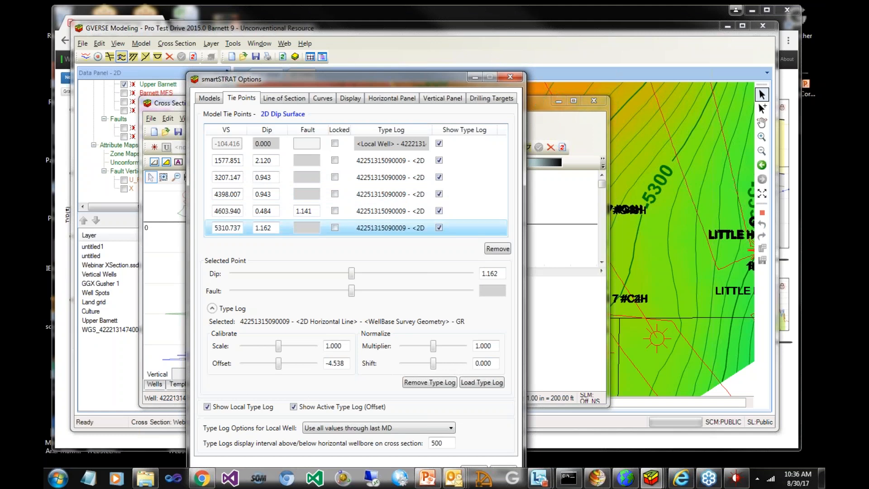
left_click(542, 102)
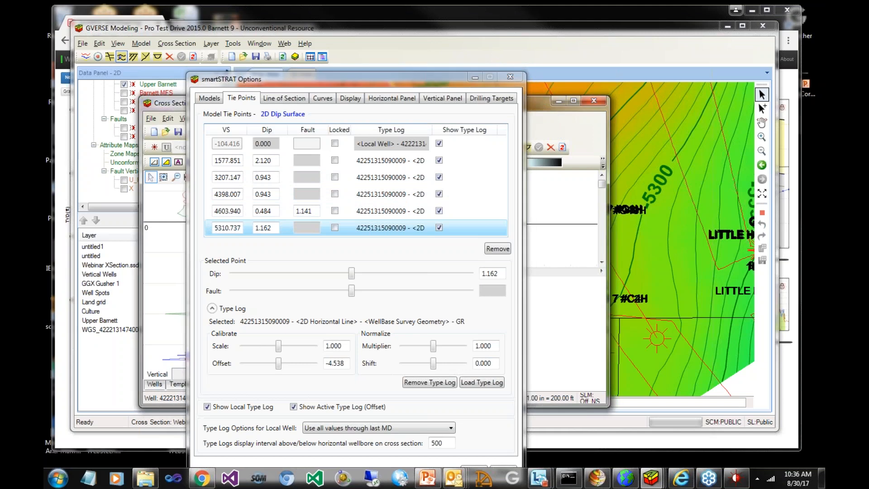
left_click(442, 84)
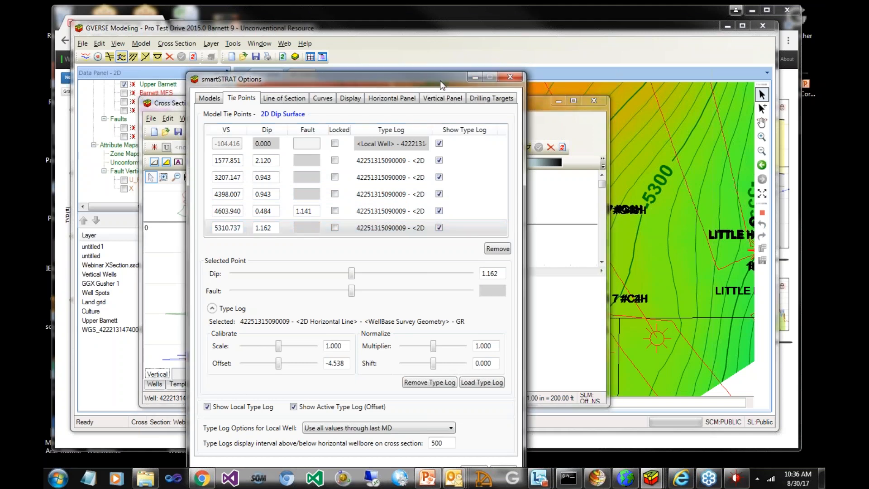
left_click_drag(442, 86, 823, 98)
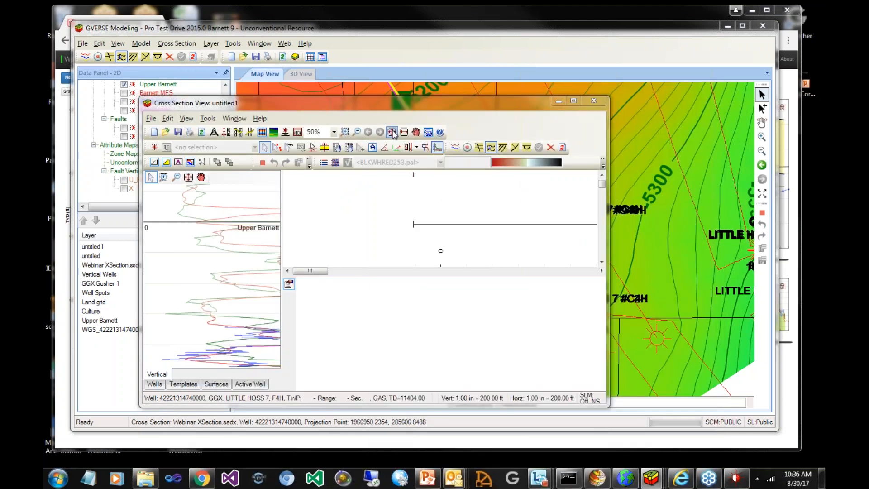
left_click(393, 132)
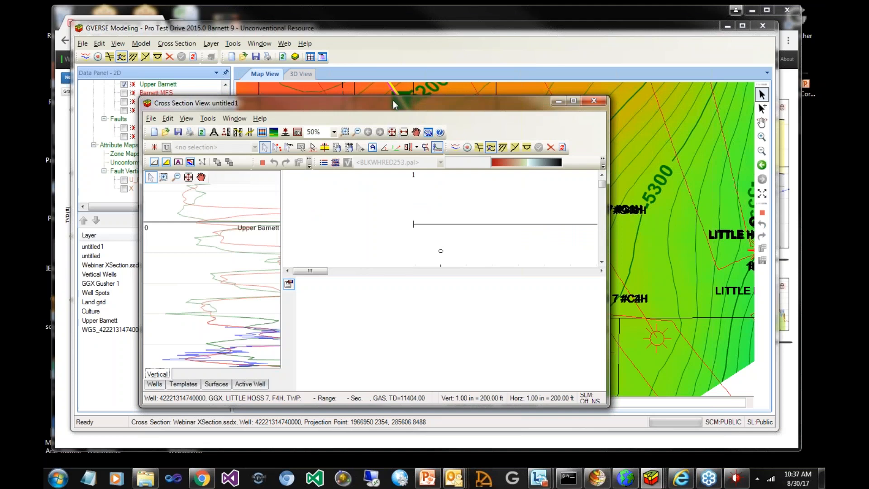
left_click_drag(393, 105, 399, 71)
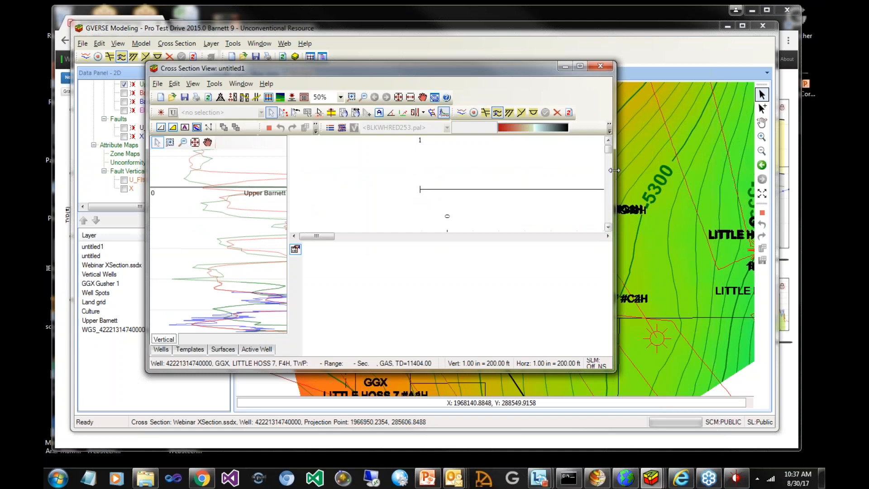
left_click_drag(614, 170, 615, 171)
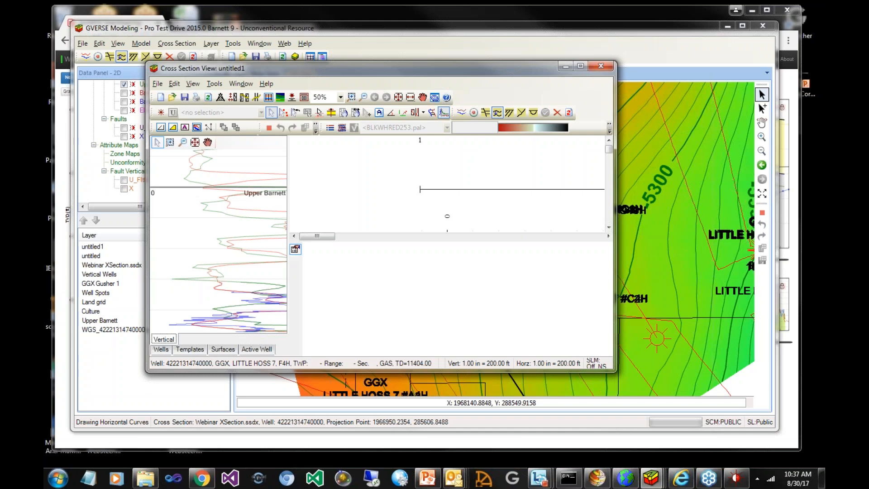
left_click_drag(615, 170, 710, 170)
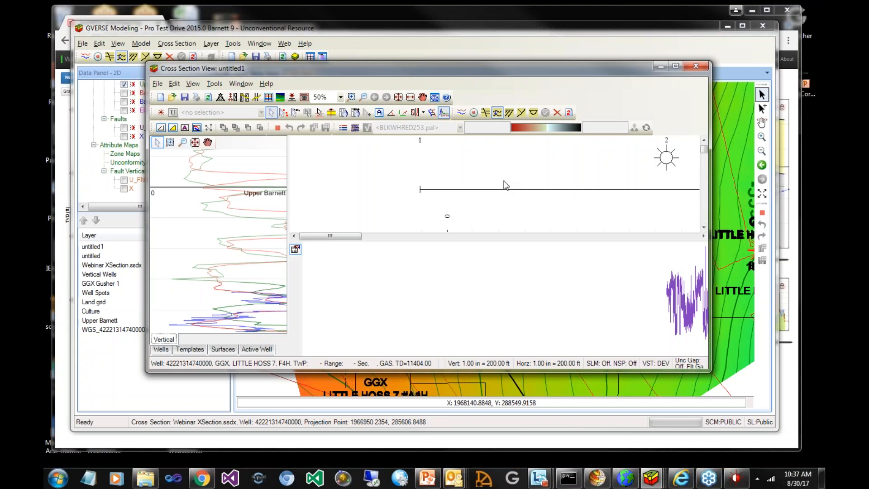
left_click(410, 97)
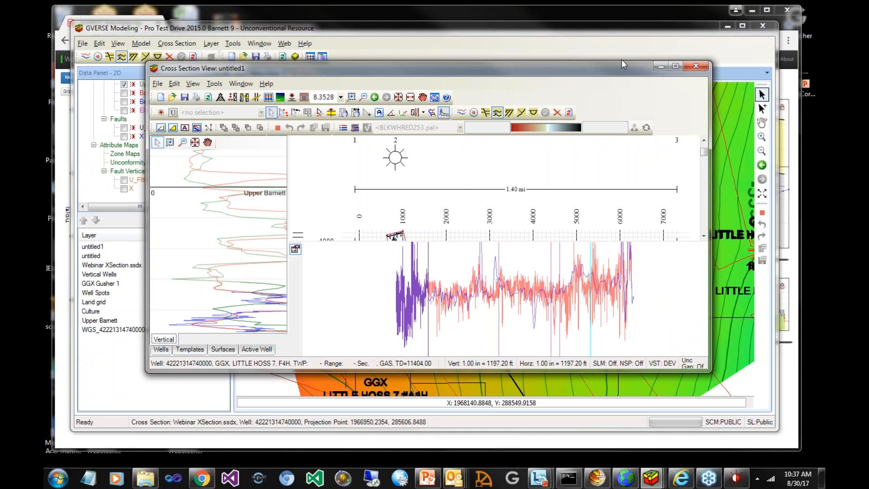
left_click_drag(622, 63, 615, 53)
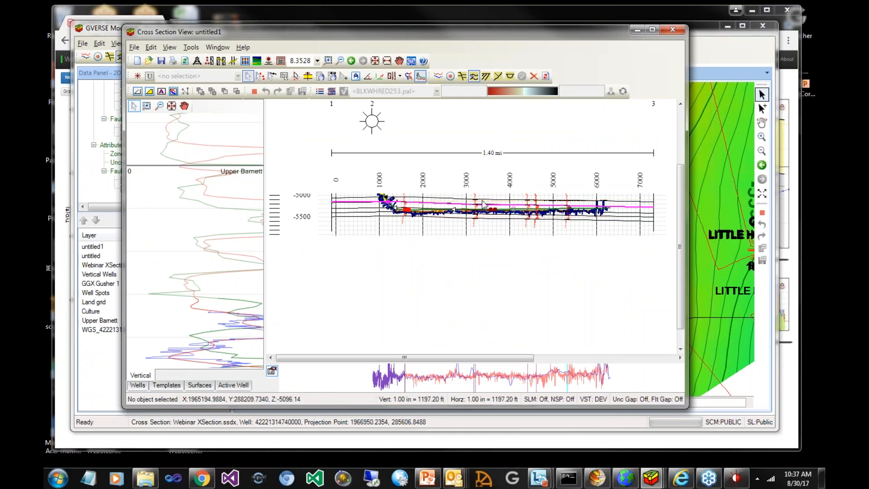
Make Upper Barnett the active surface in the cross section along the lateral with the type logs
left_click(328, 60)
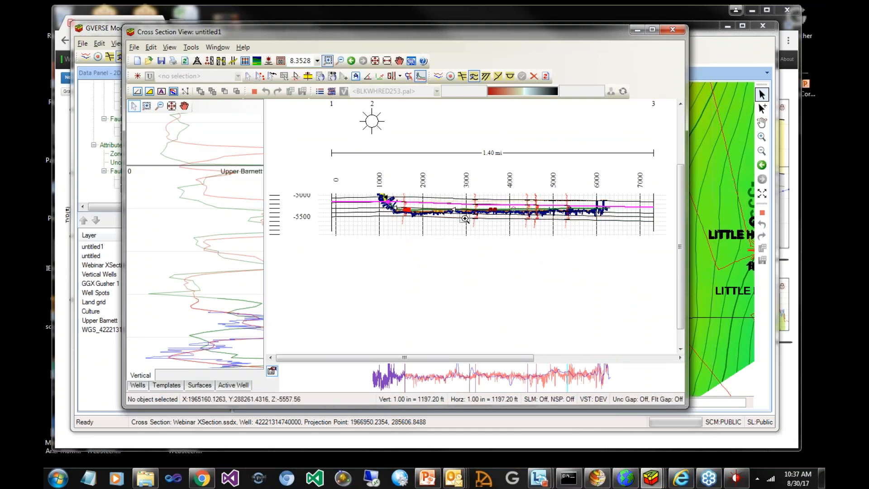
left_click_drag(388, 200, 540, 219)
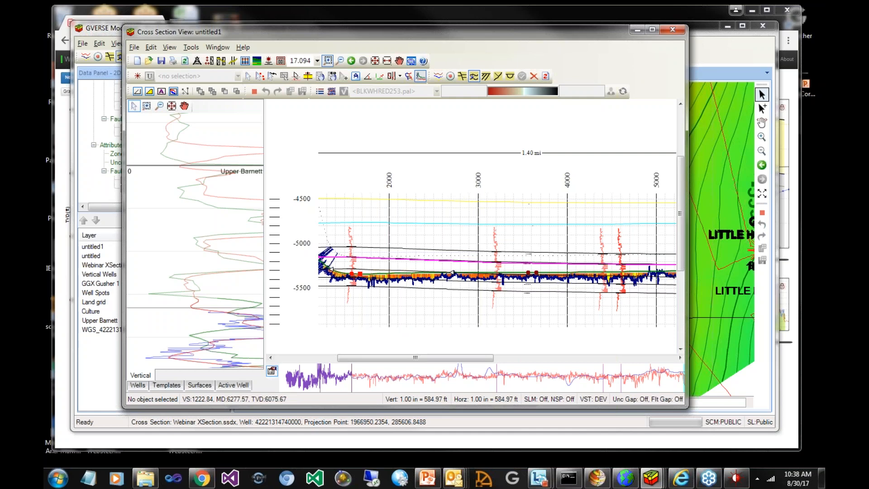
left_click(200, 385)
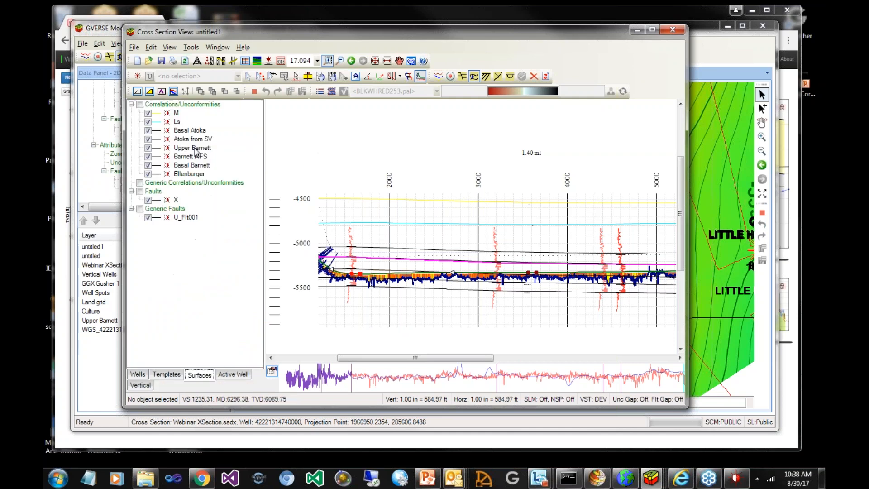
right_click(196, 151)
key("Escape")
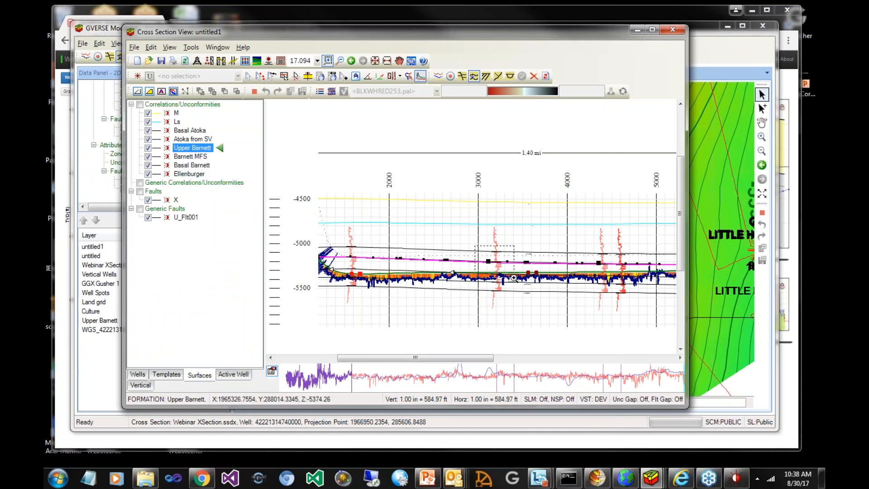
Move the Upper Barnett surface point just past VS 3000 down onto the magenta geosteered line near the type log
left_click_drag(513, 277, 514, 277)
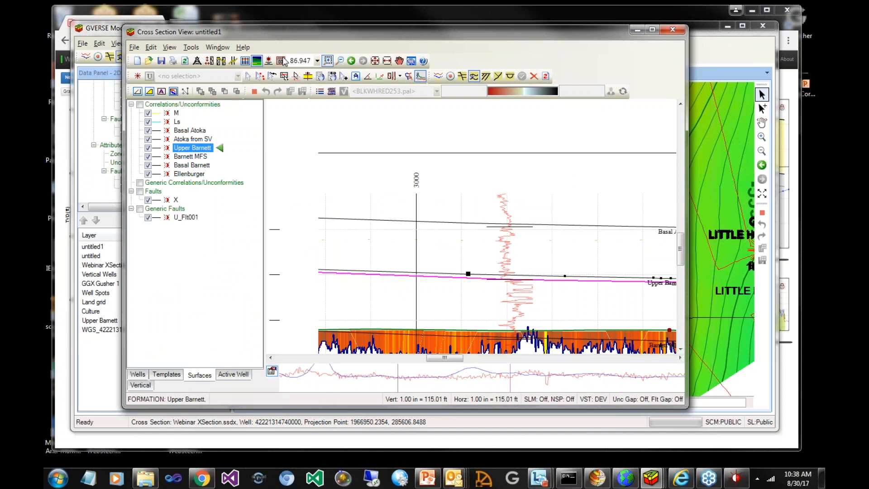
key("Escape")
left_click_drag(469, 275, 469, 277)
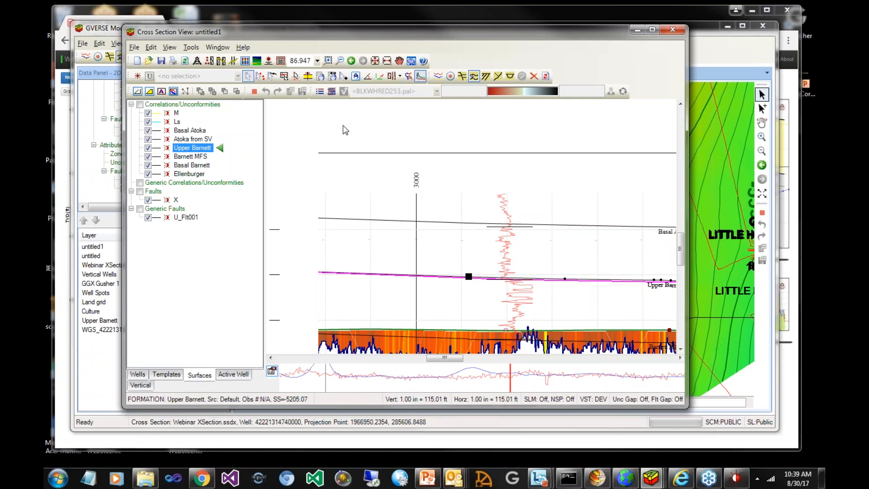
Return to the map and set up an IsoMap layer named Upper Barnett subsea from the Upper Barnett structure surface
left_click(412, 62)
scroll(150, 145, "up", 3)
right_click(159, 162)
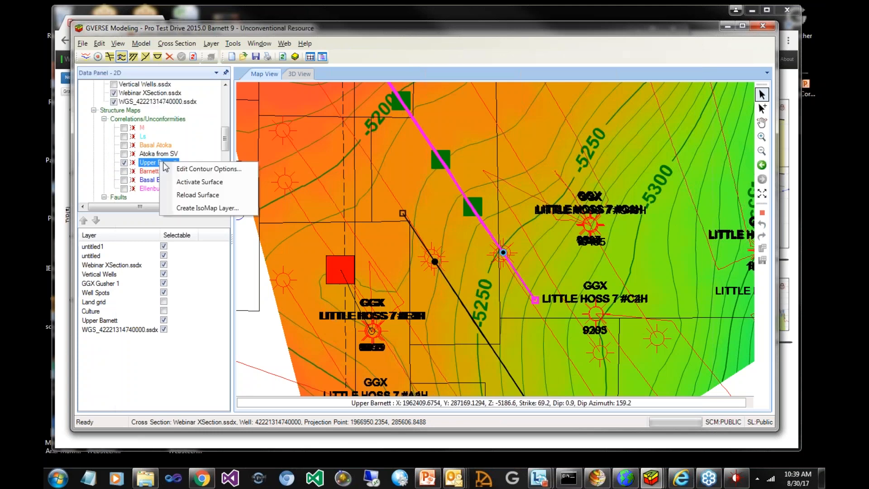
left_click(219, 209)
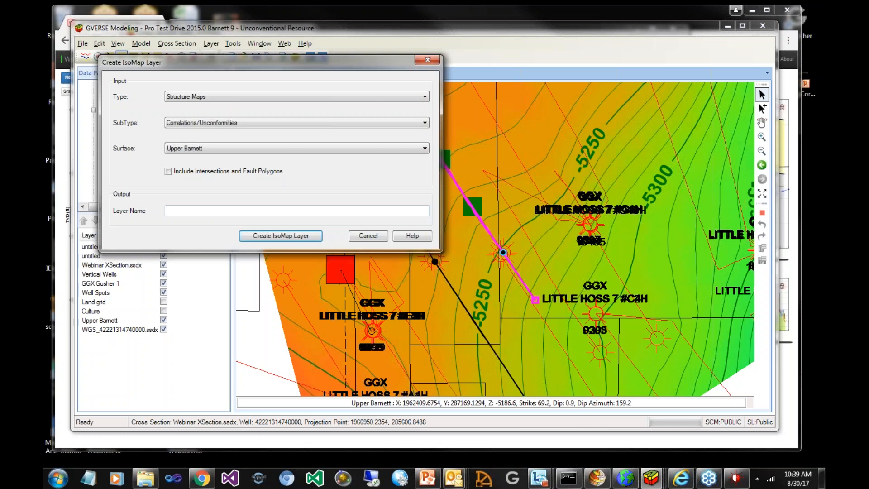
type("Upper Barnee")
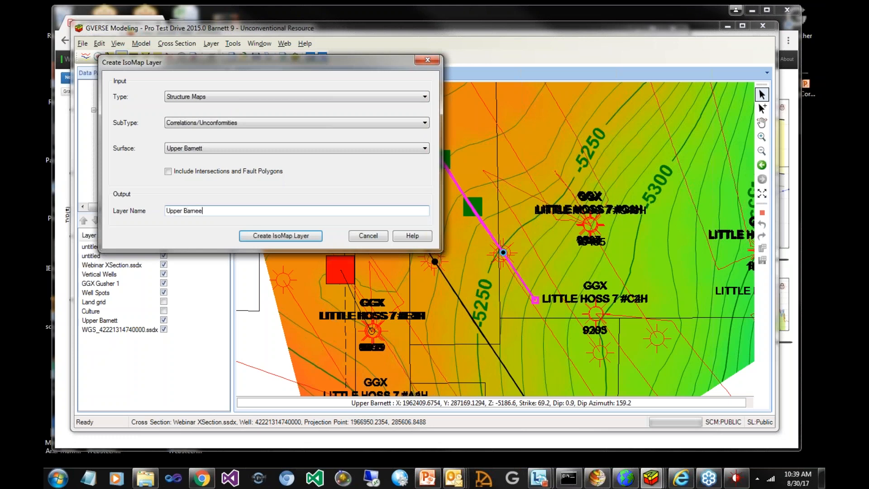
key("BackSpace")
type("tt subsea")
left_click(286, 235)
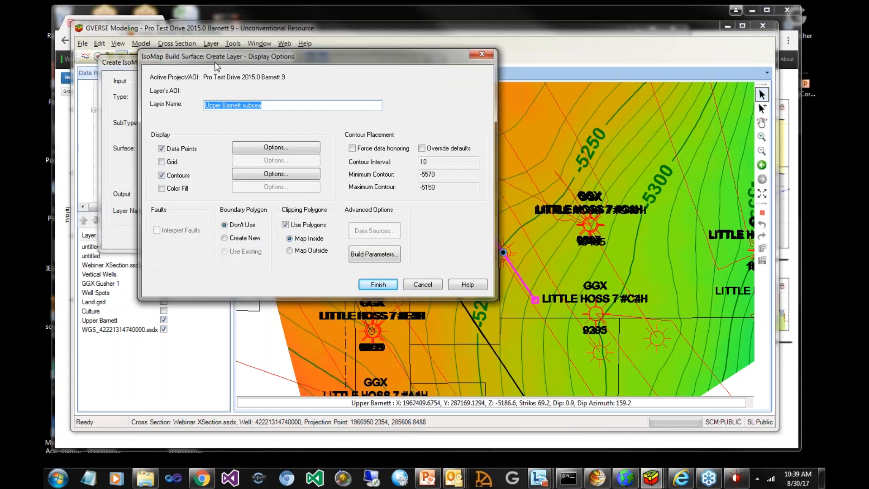
Build and save the Upper Barnett subsea layer with data points and contours displayed, keeping the default build settings
left_click_drag(216, 64, 205, 41)
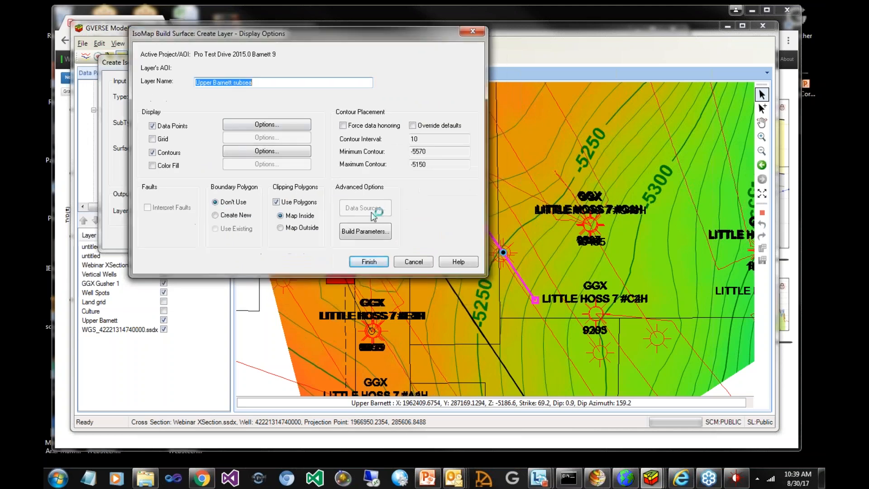
left_click(371, 262)
left_click(483, 280)
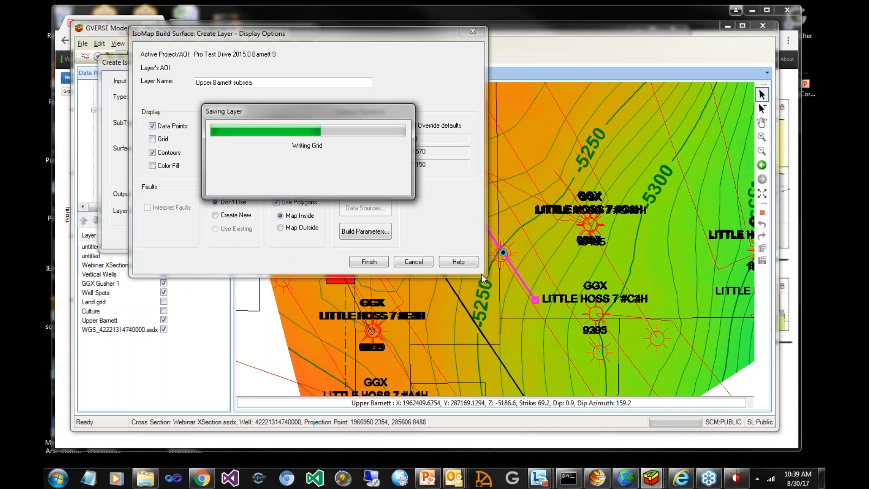
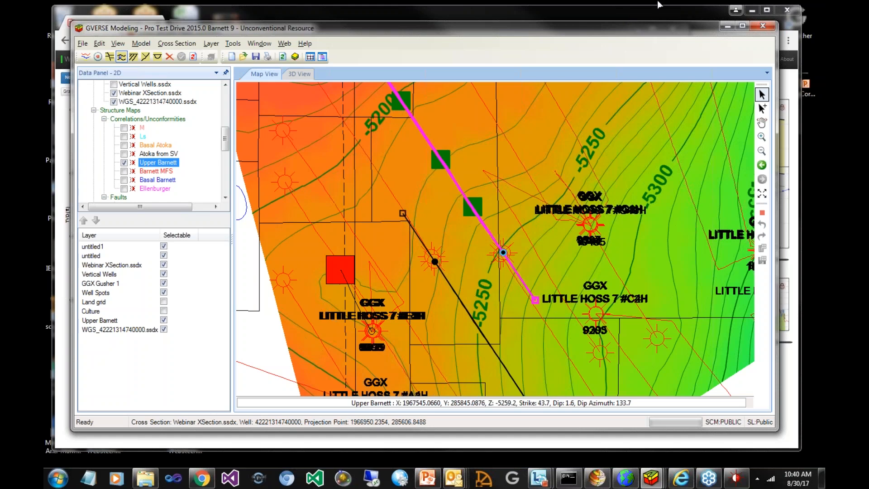
Switch to the WebSteering browser window to view the geosteering interpretation of the lateral
left_click(678, 12)
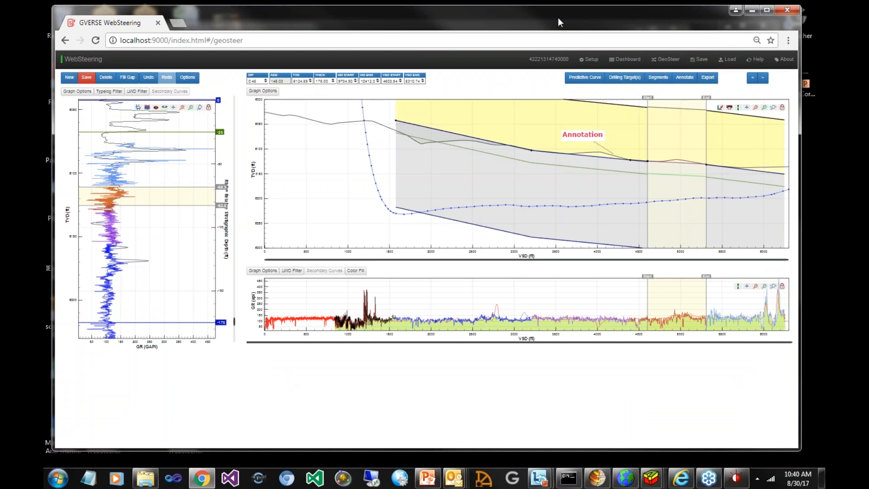
left_click_drag(558, 18, 558, 16)
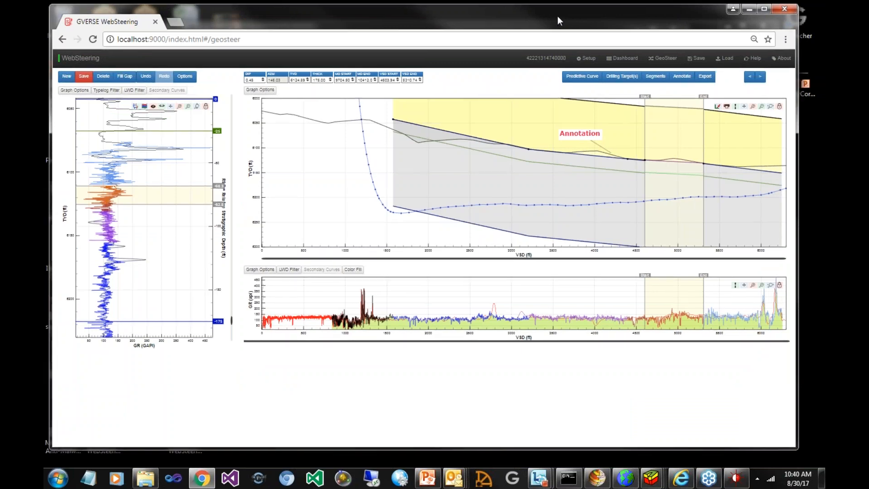
left_click_drag(557, 15, 560, 18)
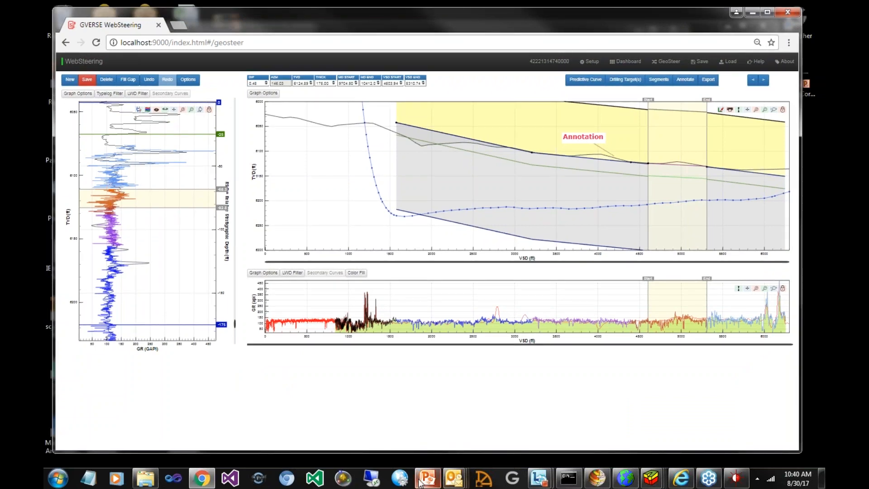
Switch to the webinar presentation in PowerPoint and go to the Next Steps slide
left_click(422, 481)
key("Page_Down")
key("Page_Down")
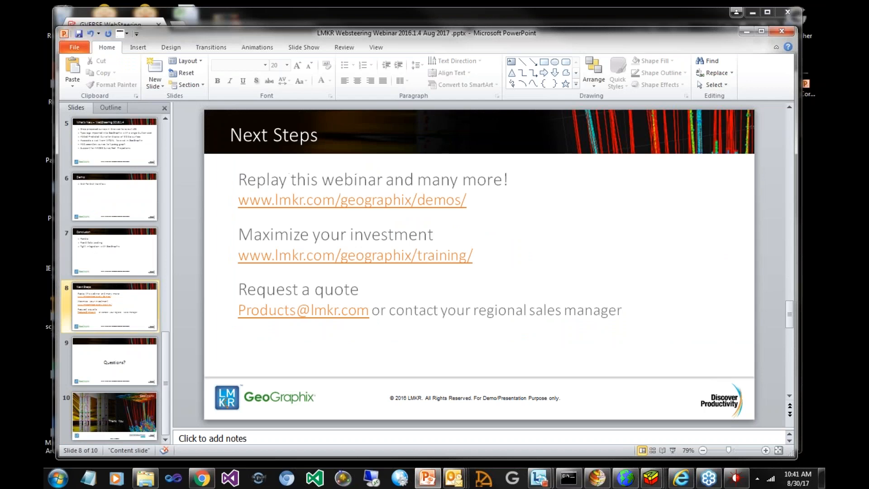